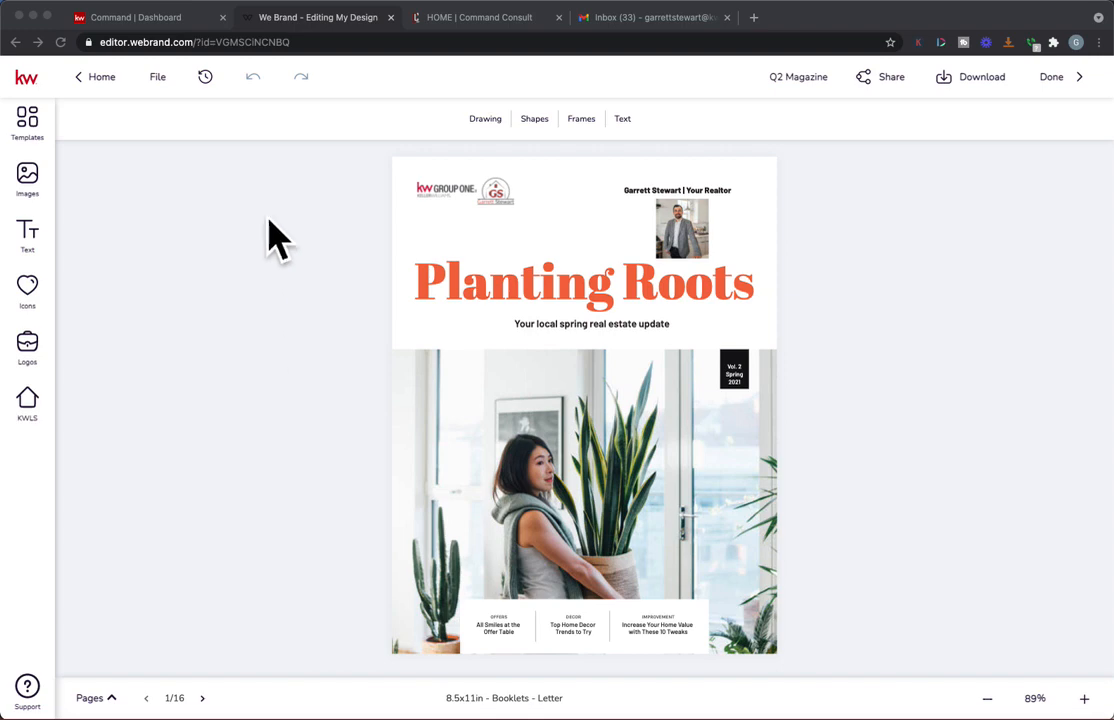
# Step: Switch to Command, open the SmartPlans library and search it for "magazine"
pyautogui.click(135, 17)
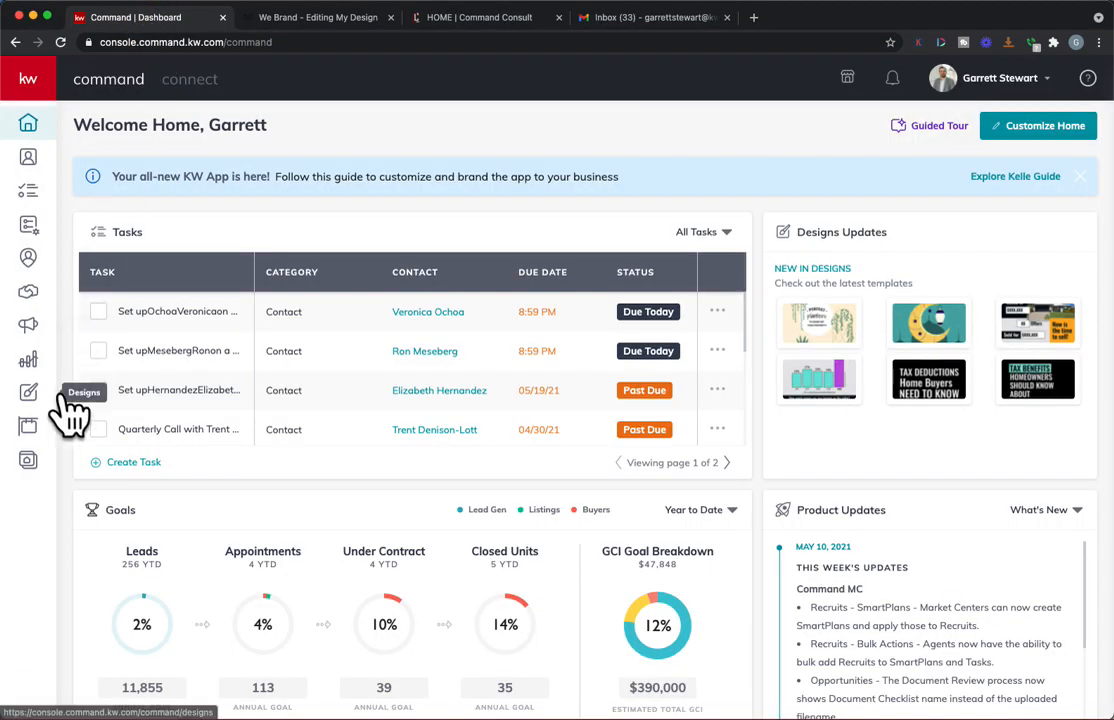
pyautogui.click(56, 240)
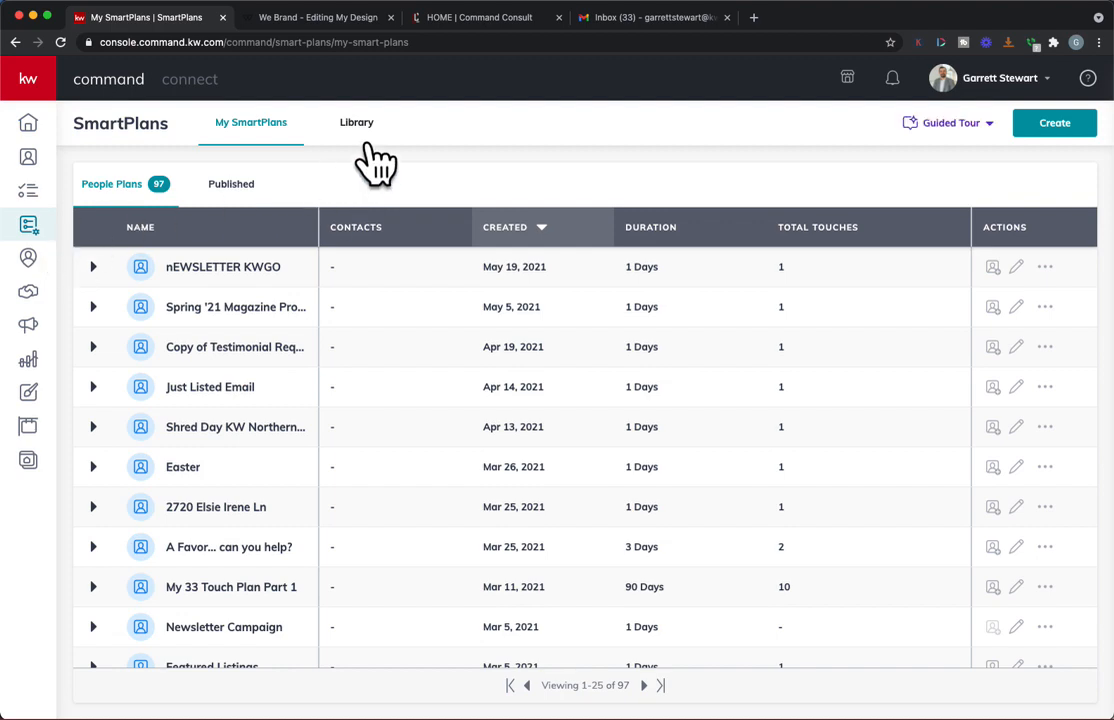
pyautogui.click(367, 143)
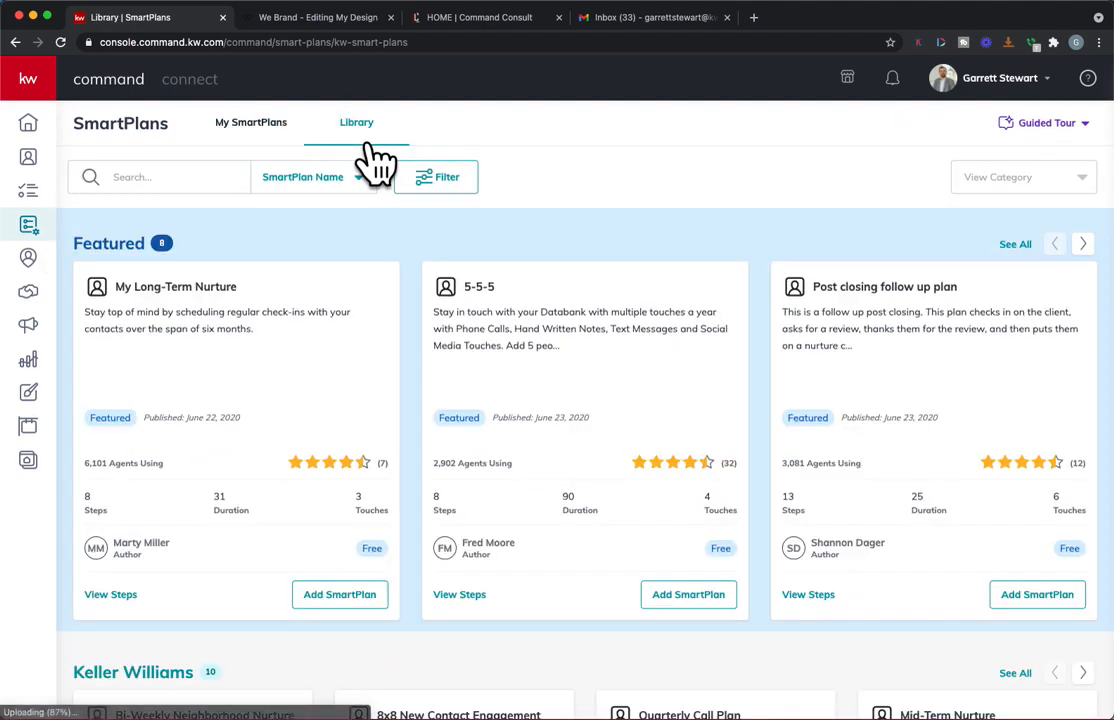
pyautogui.scroll(-3, 373, 161)
pyautogui.scroll(3, 241, 583)
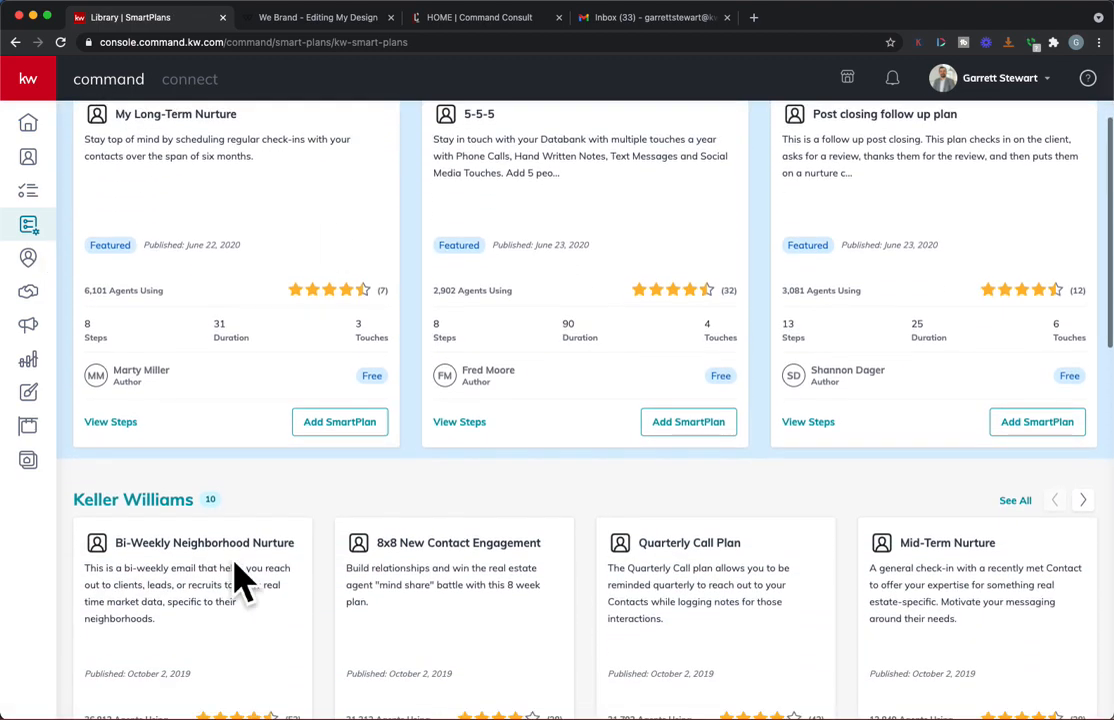
pyautogui.scroll(-5, 241, 583)
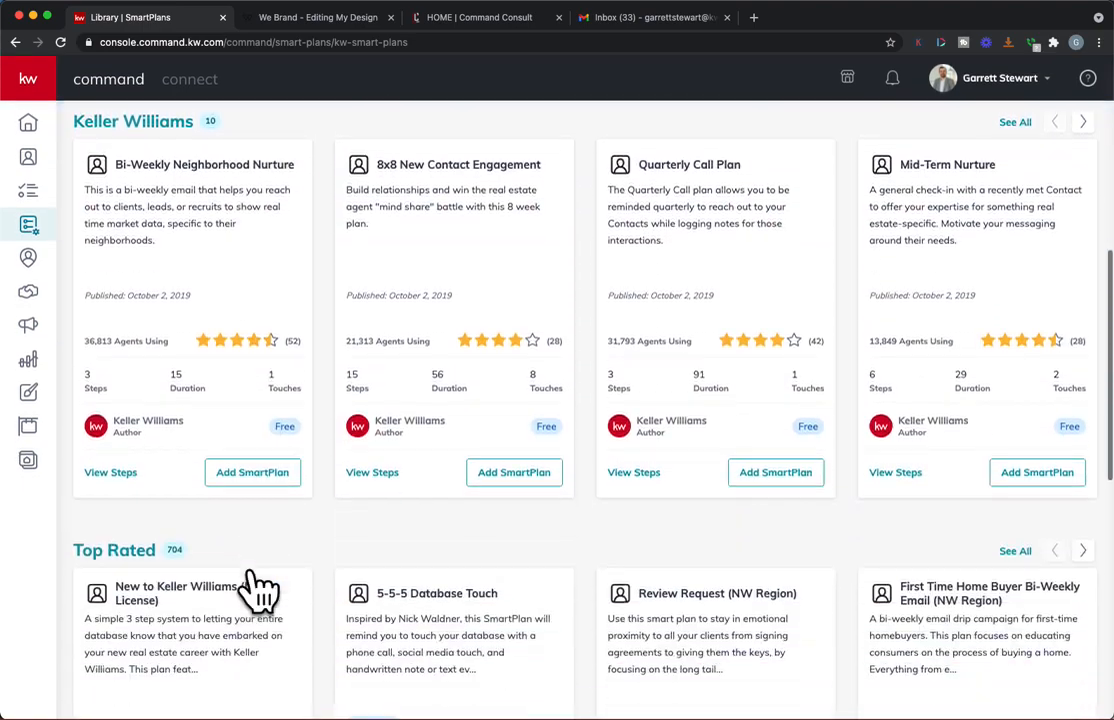
pyautogui.scroll(5, 241, 580)
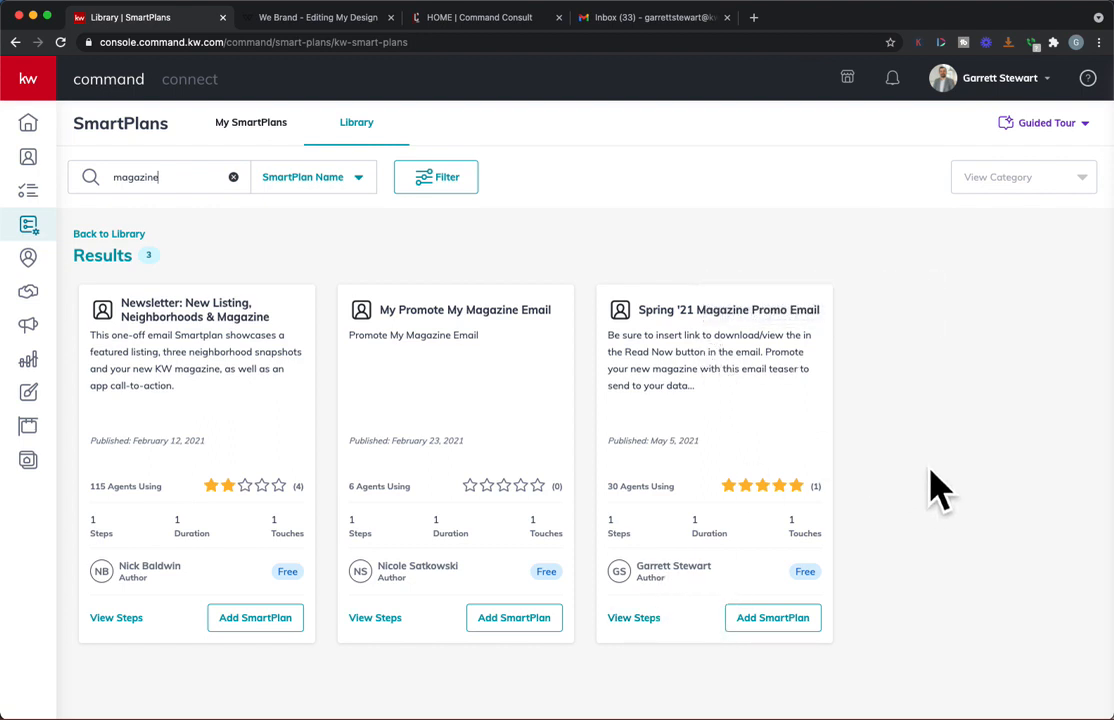
# Step: Try to add the Spring '21 Magazine Promo Email plan to My SmartPlans as "My Spring '21 Magazine Promo Email"
pyautogui.click(798, 620)
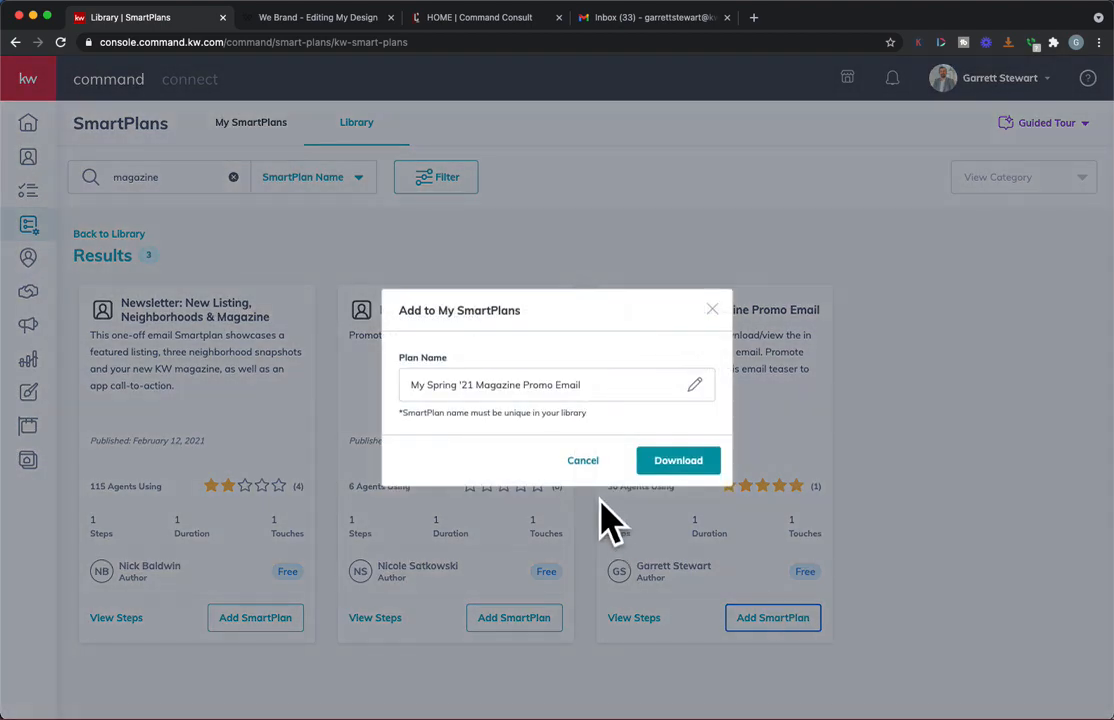
pyautogui.click(705, 467)
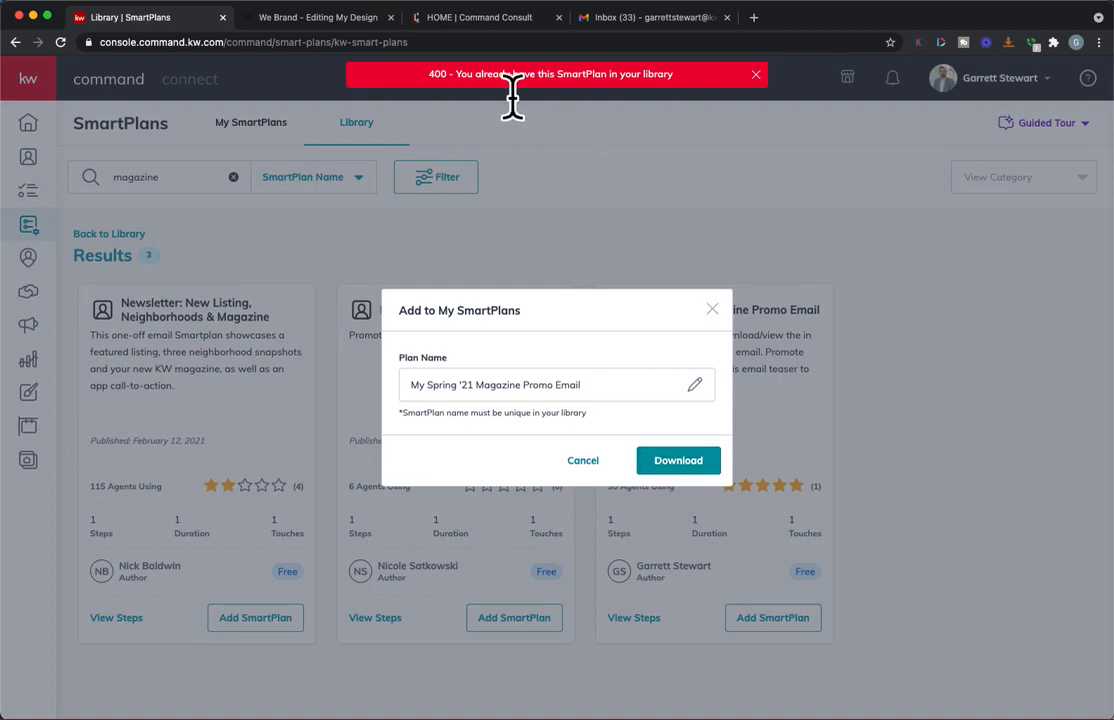
pyautogui.click(712, 310)
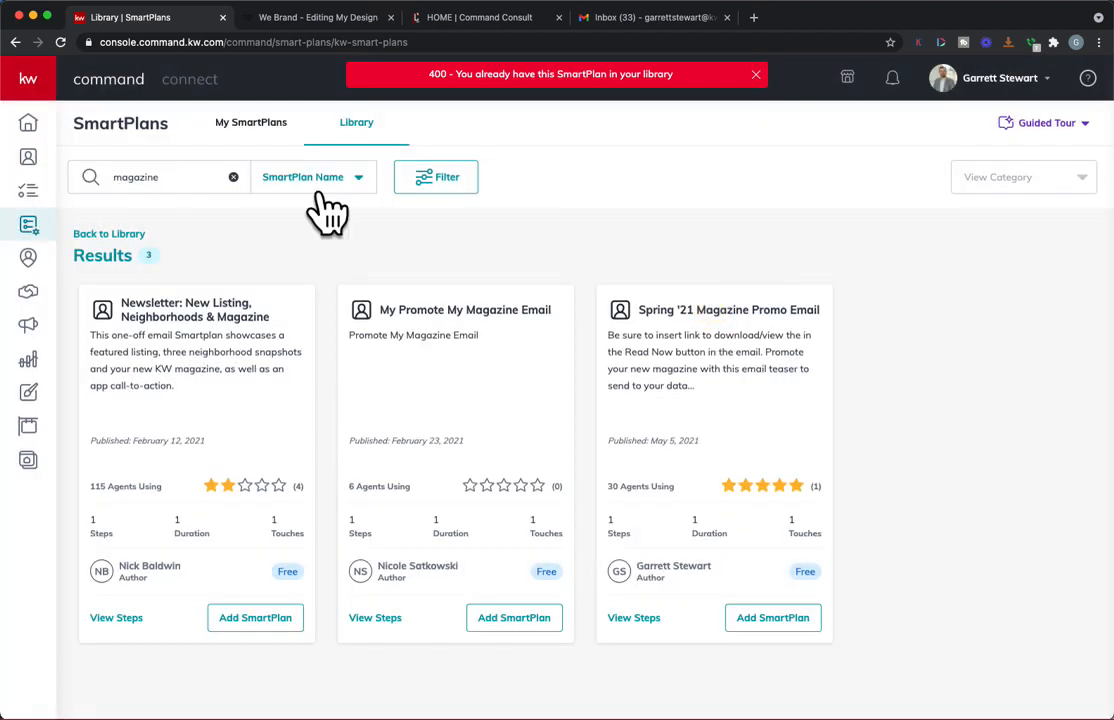
# Step: Open the Q2 Magazine email design for editing from the saved Spring '21 Magazine Promo Email SmartPlan
pyautogui.click(258, 126)
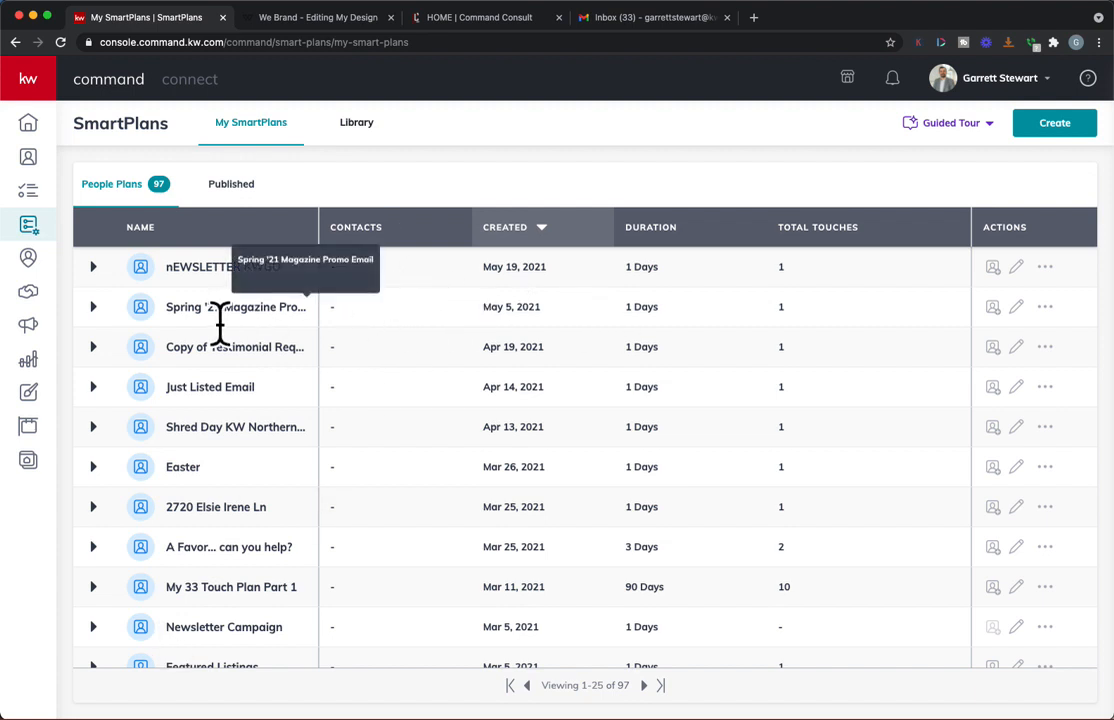
pyautogui.click(93, 307)
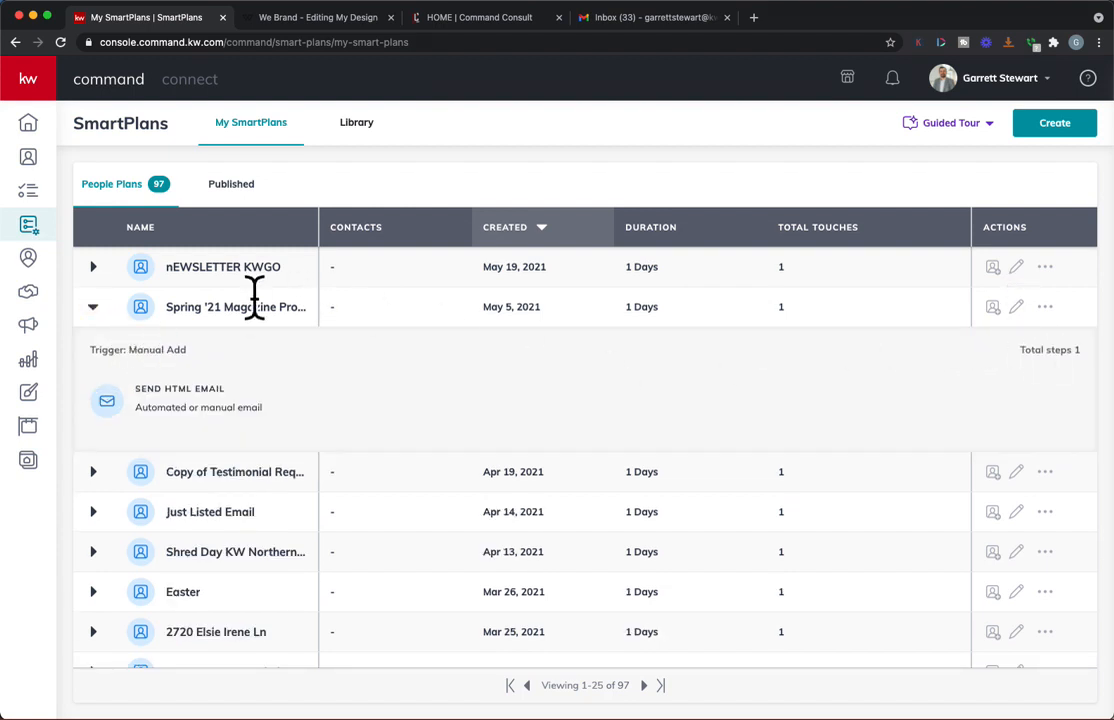
pyautogui.click(1017, 307)
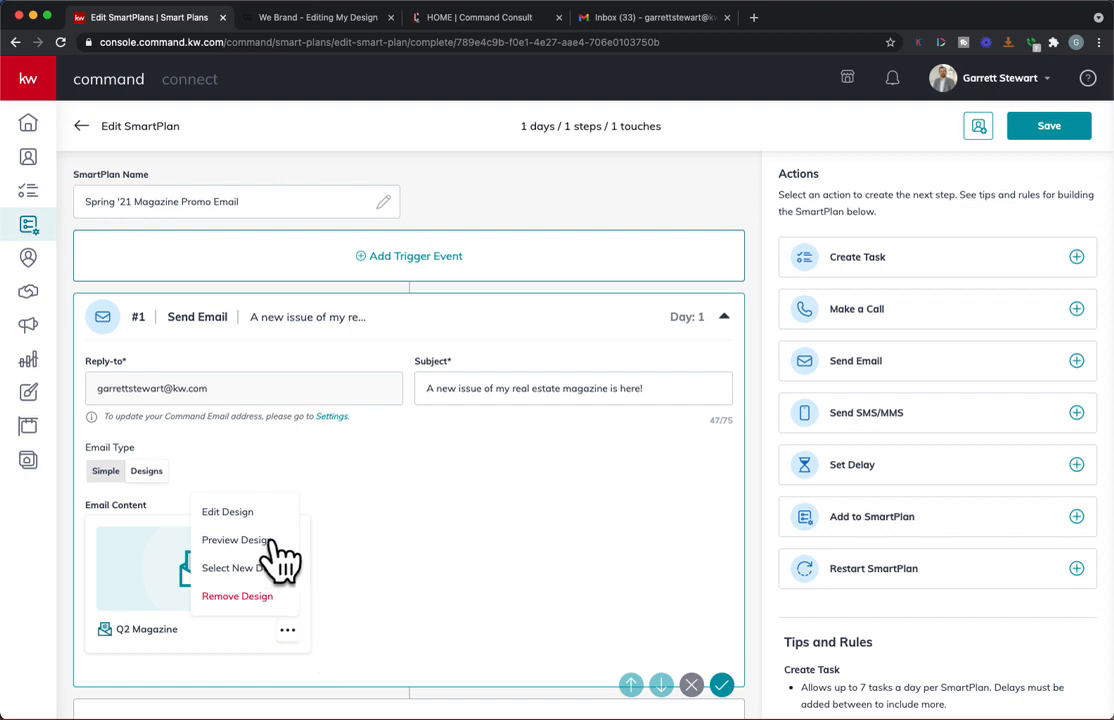
pyautogui.click(243, 514)
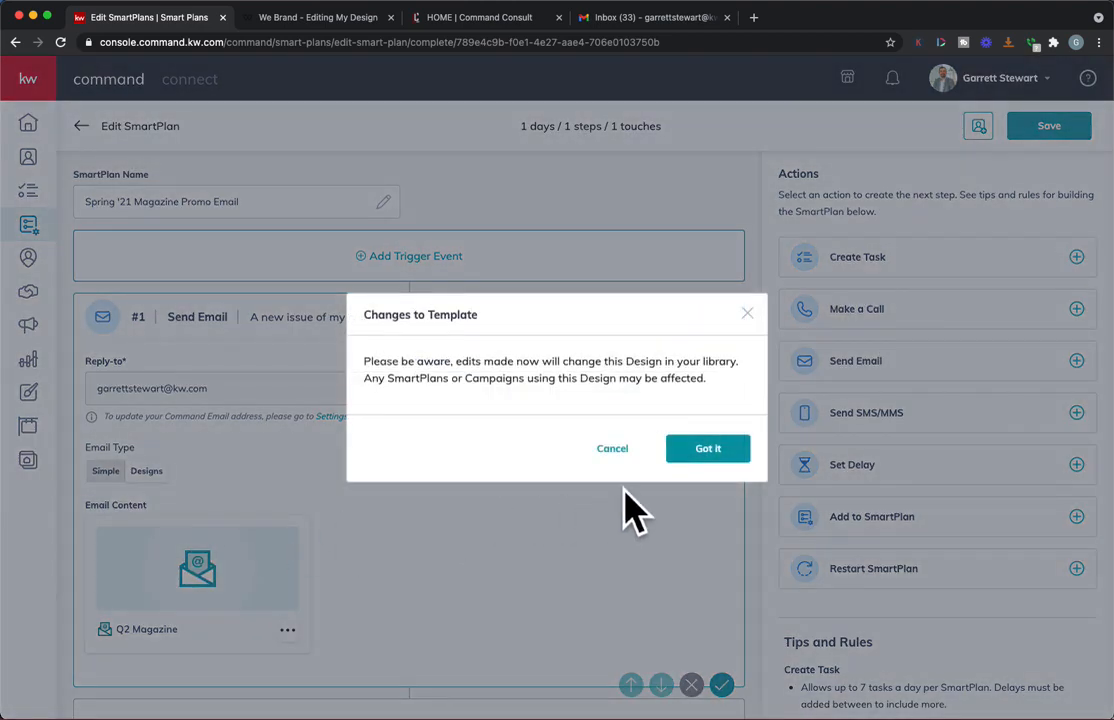
pyautogui.click(705, 449)
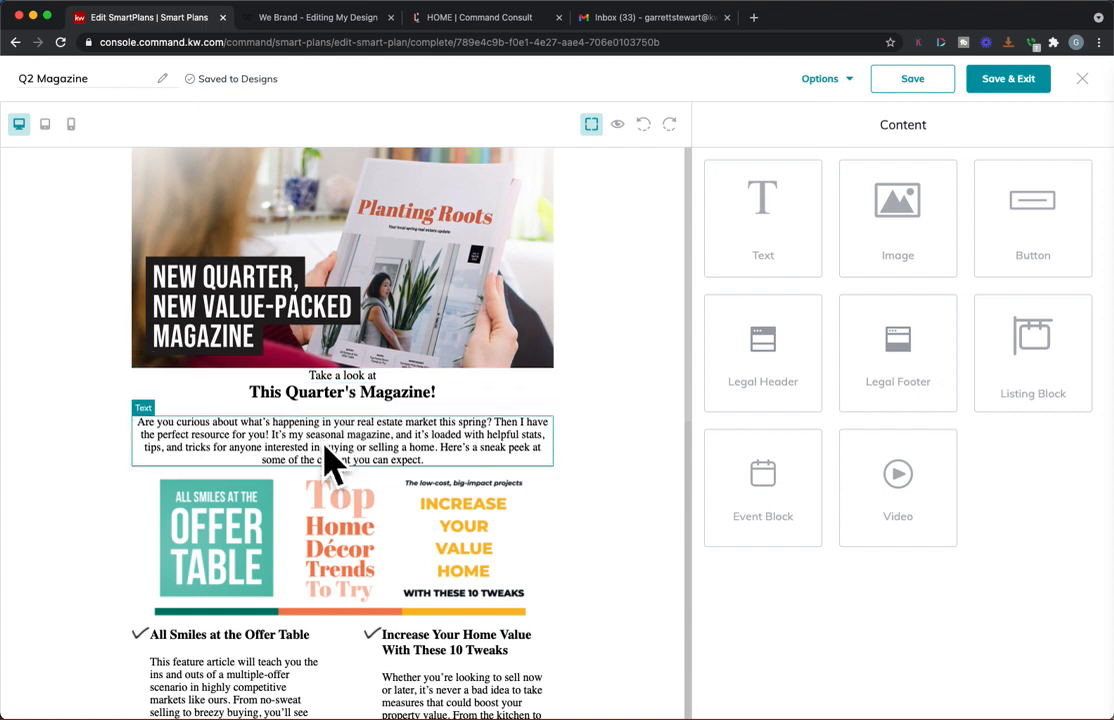
# Step: Review the Q2 Magazine email's intro, article teasers and closing text
pyautogui.scroll(-1, 325, 515)
pyautogui.scroll(-3, 325, 515)
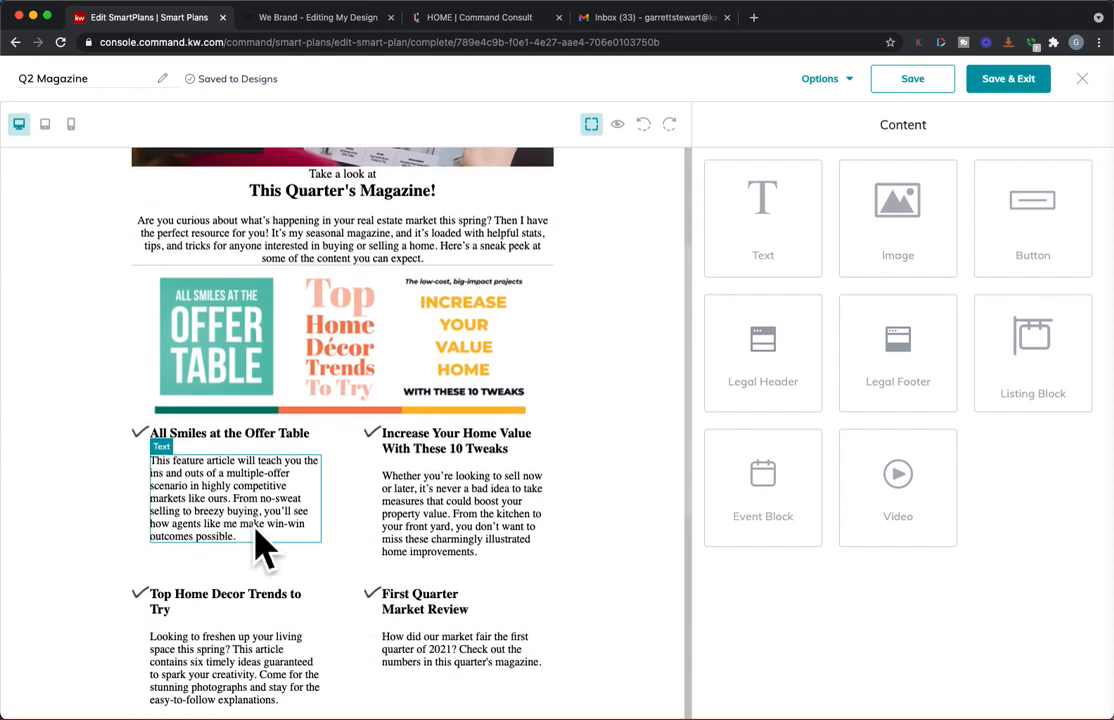
pyautogui.scroll(-1, 515, 520)
pyautogui.scroll(-1, 295, 597)
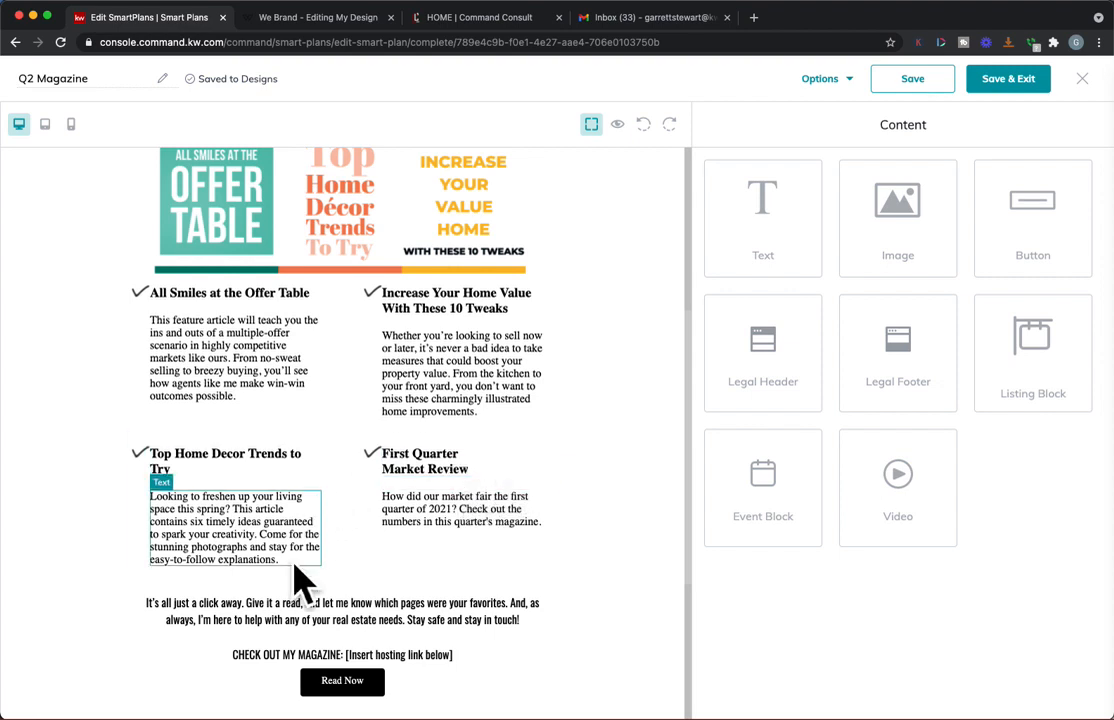
pyautogui.scroll(-3, 410, 552)
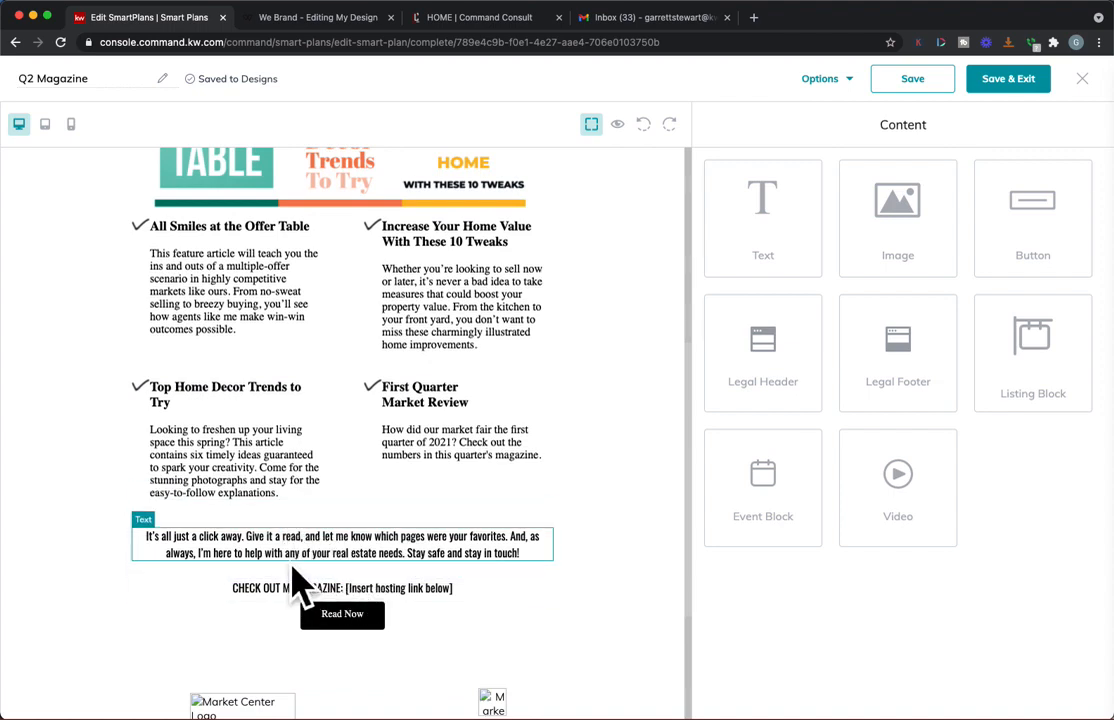
pyautogui.scroll(10, 298, 605)
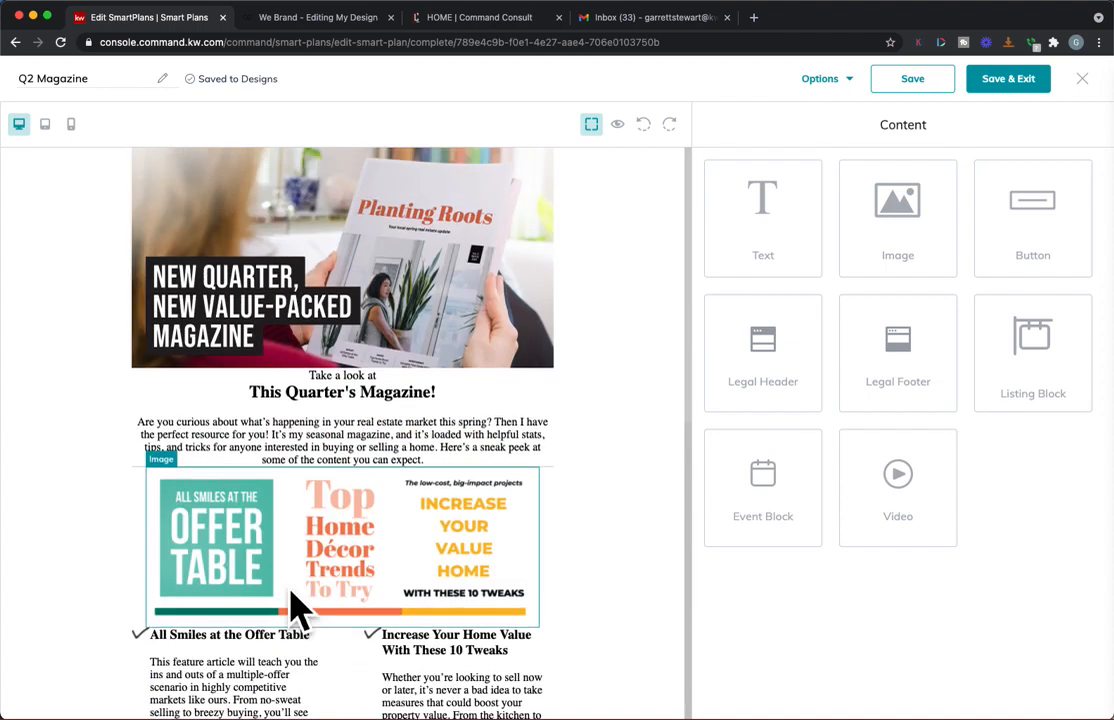
# Step: Set the Read Now button's link type to Web address
pyautogui.scroll(-11, 298, 605)
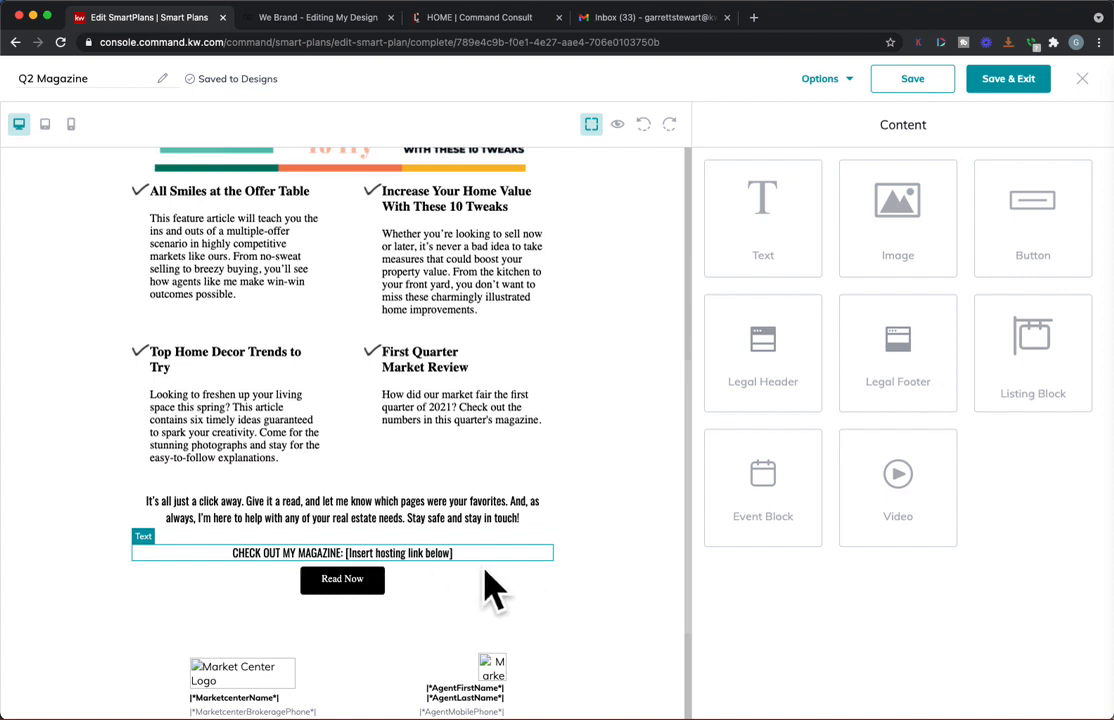
pyautogui.click(385, 588)
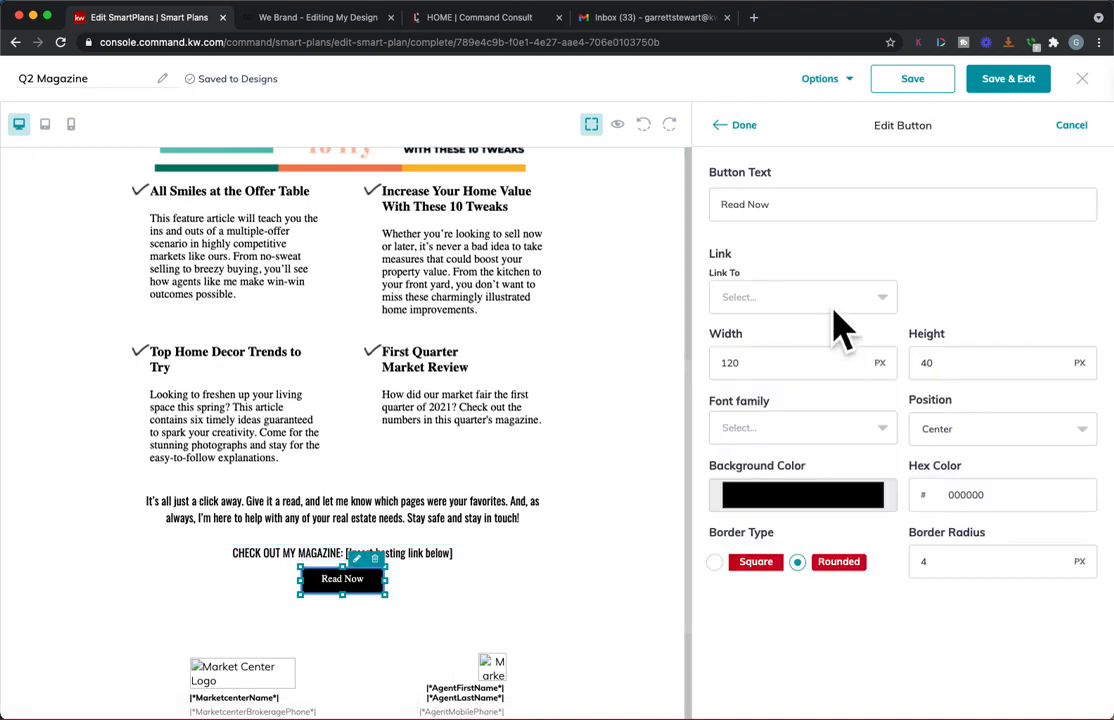
pyautogui.click(810, 298)
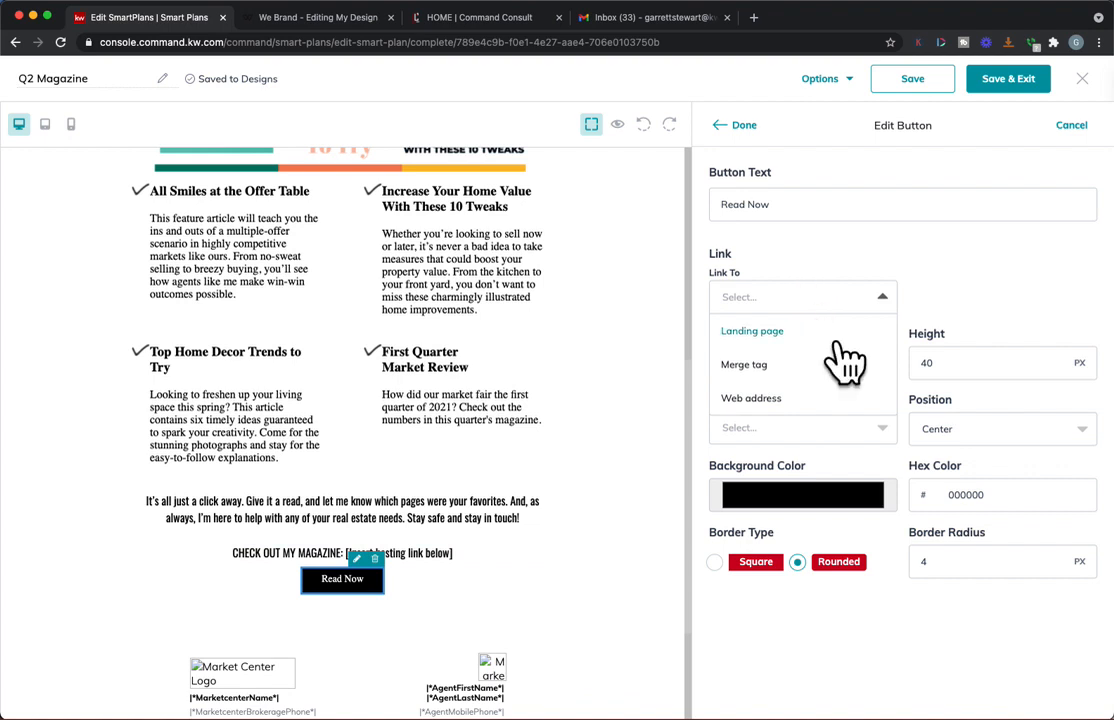
pyautogui.click(815, 400)
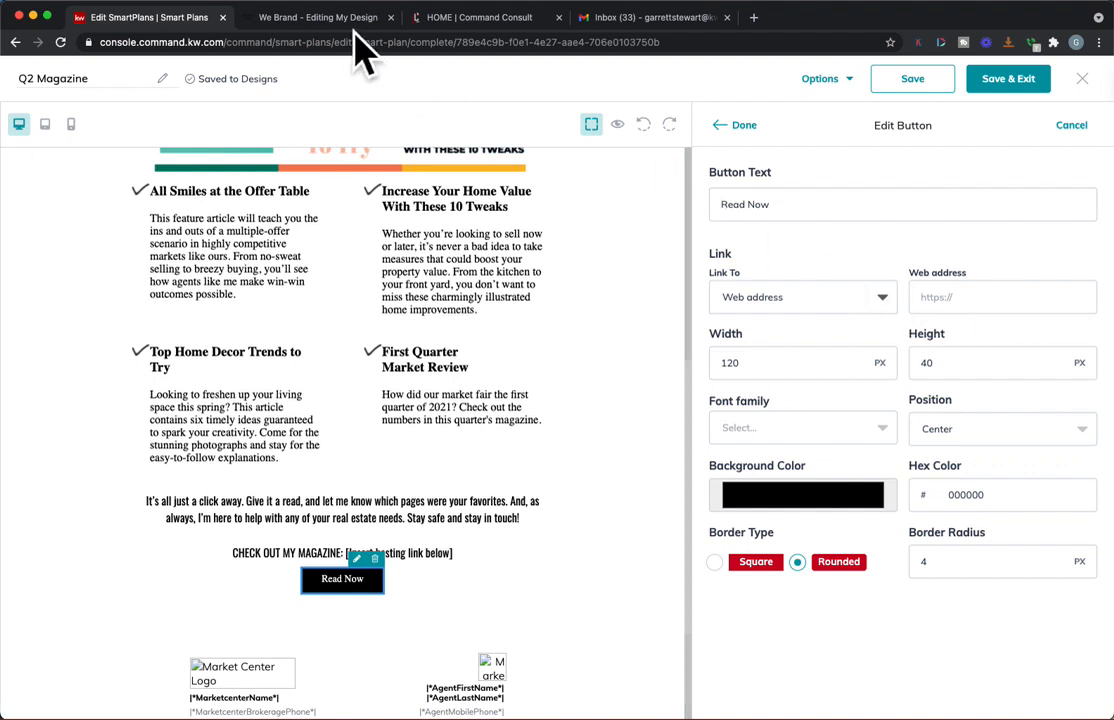
# Step: Switch to the We Brand magazine design and copy the share link for the whole project
pyautogui.click(318, 18)
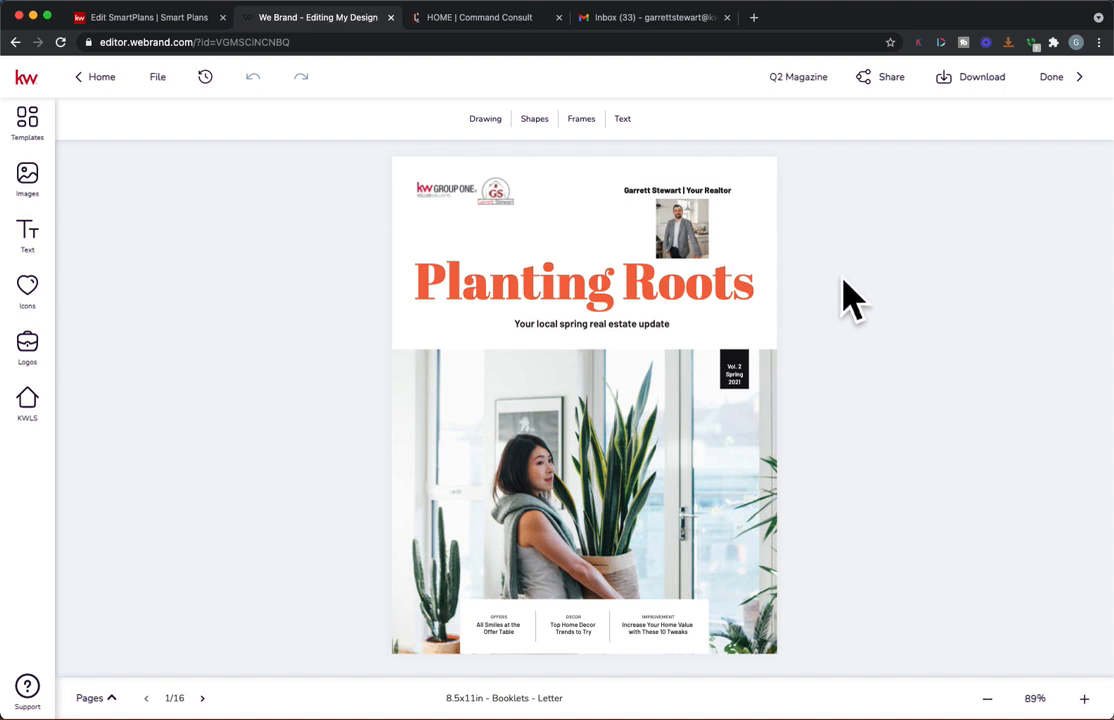
pyautogui.click(905, 84)
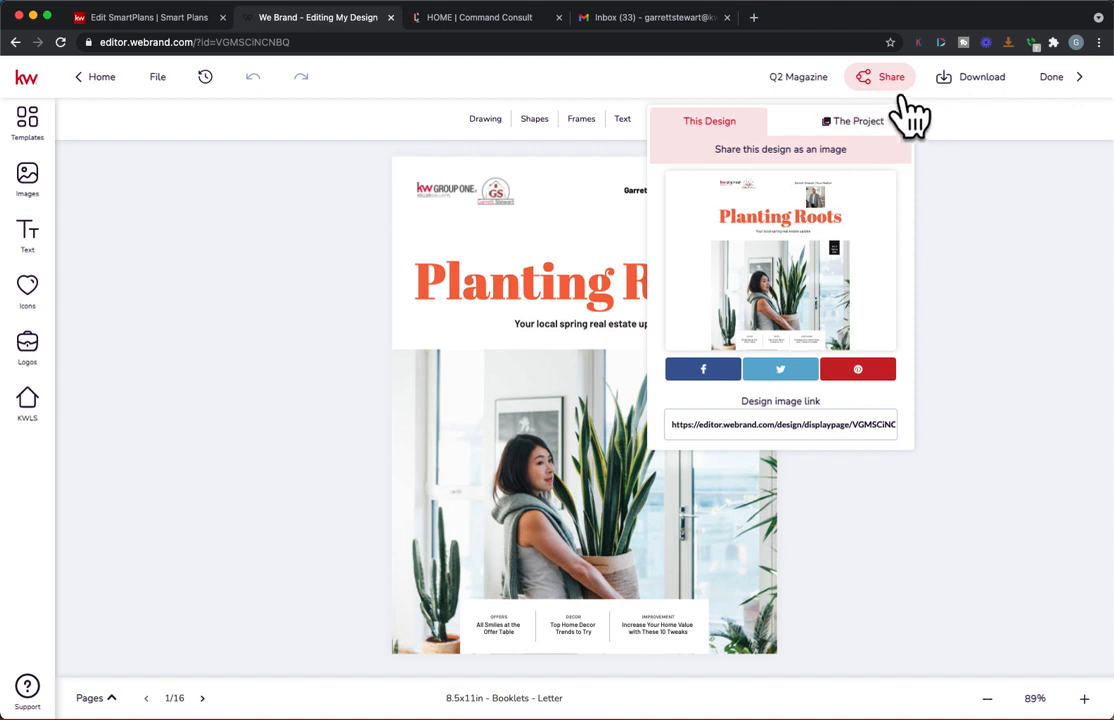
pyautogui.click(870, 121)
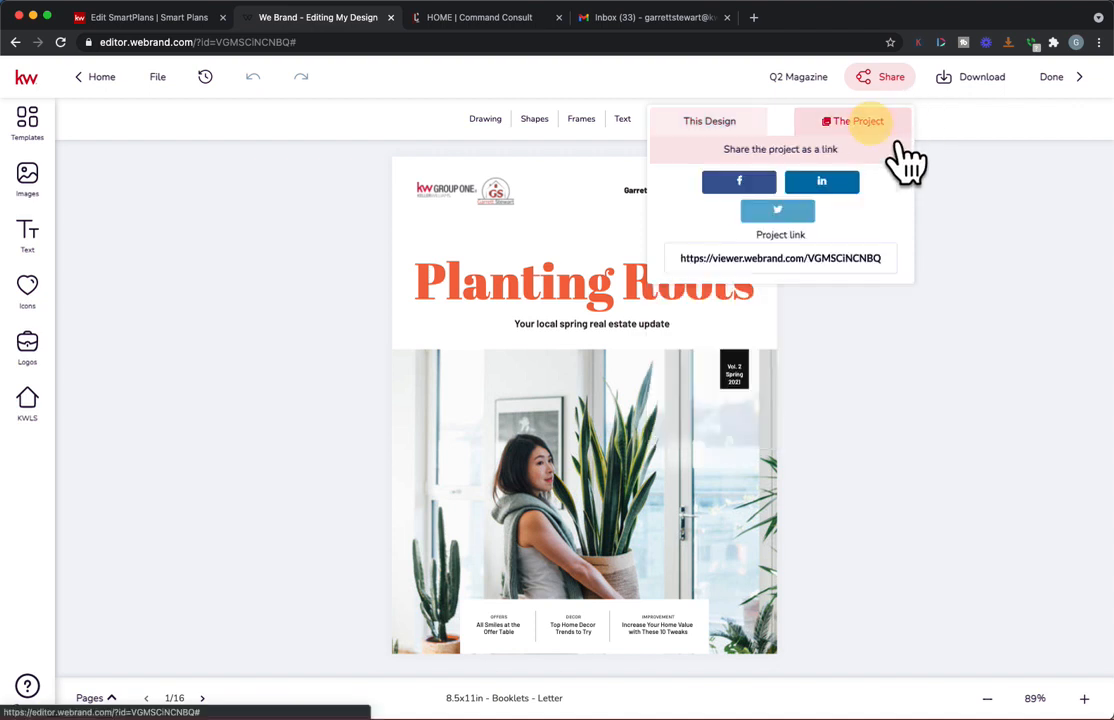
pyautogui.click(818, 258)
pyautogui.press('super+c')
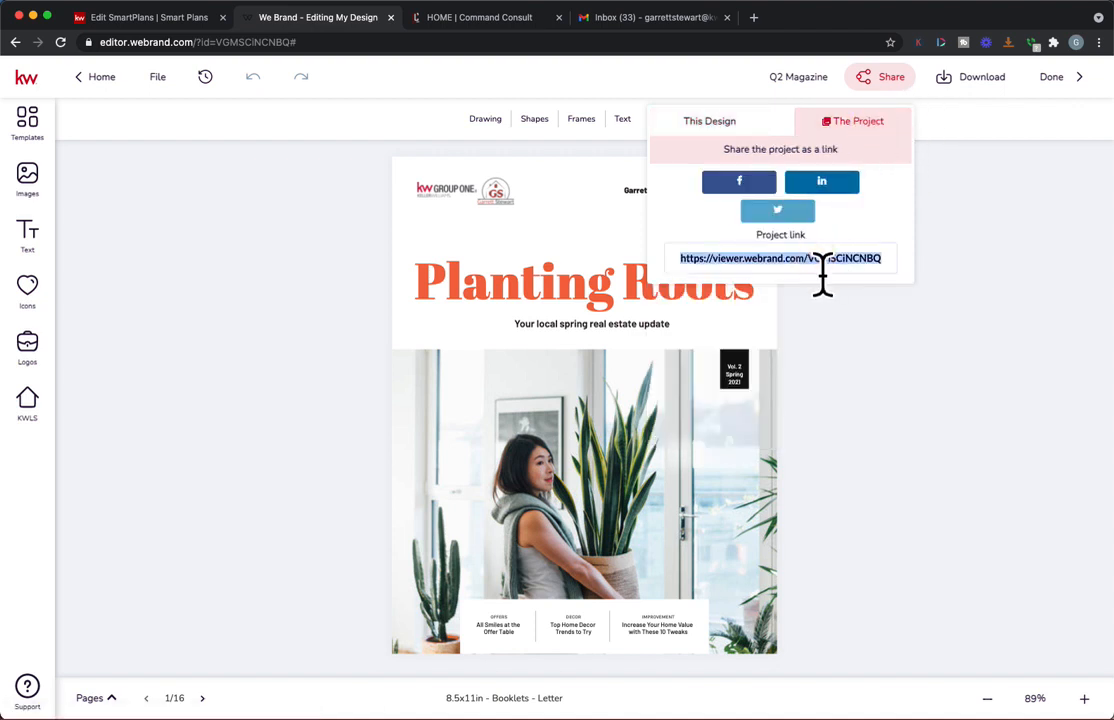
# Step: Open the copied project link in a new browser tab and page through the published magazine
pyautogui.click(754, 17)
pyautogui.press('super+v')
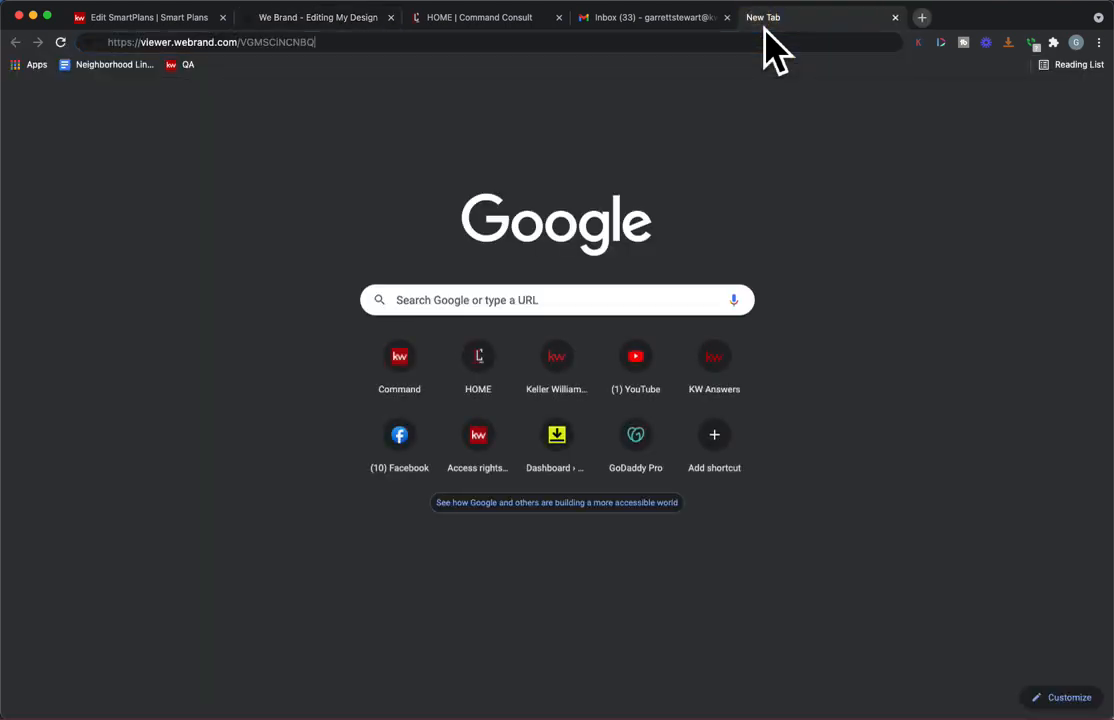
pyautogui.press('Return')
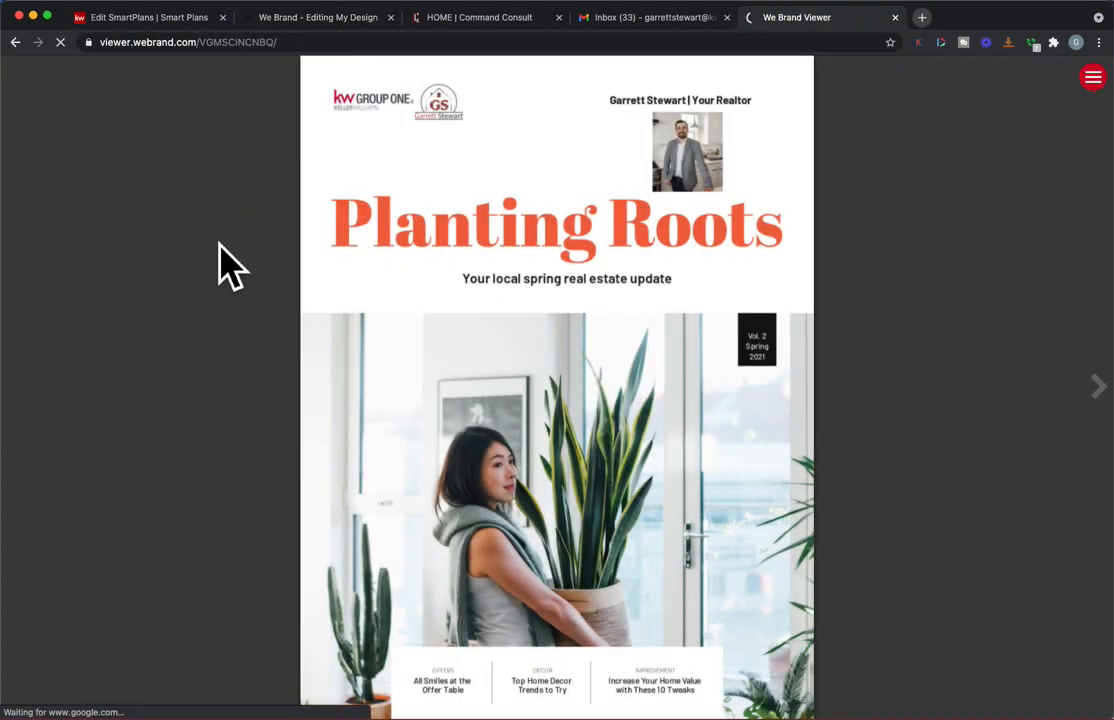
pyautogui.click(1097, 390)
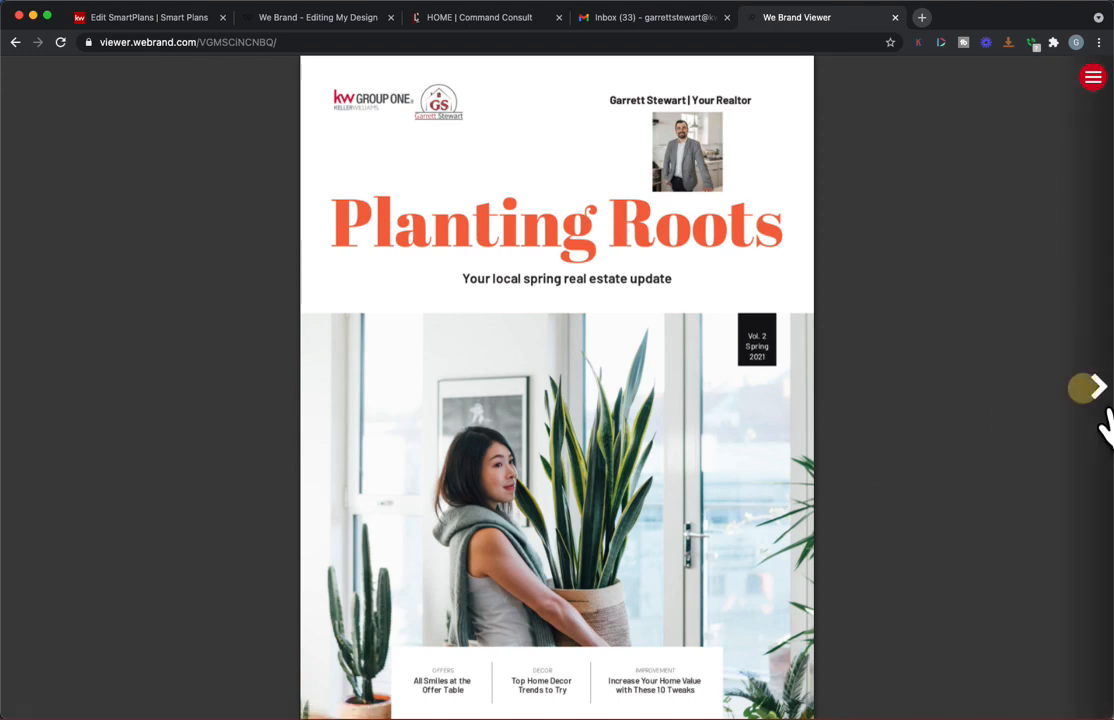
pyautogui.click(1100, 395)
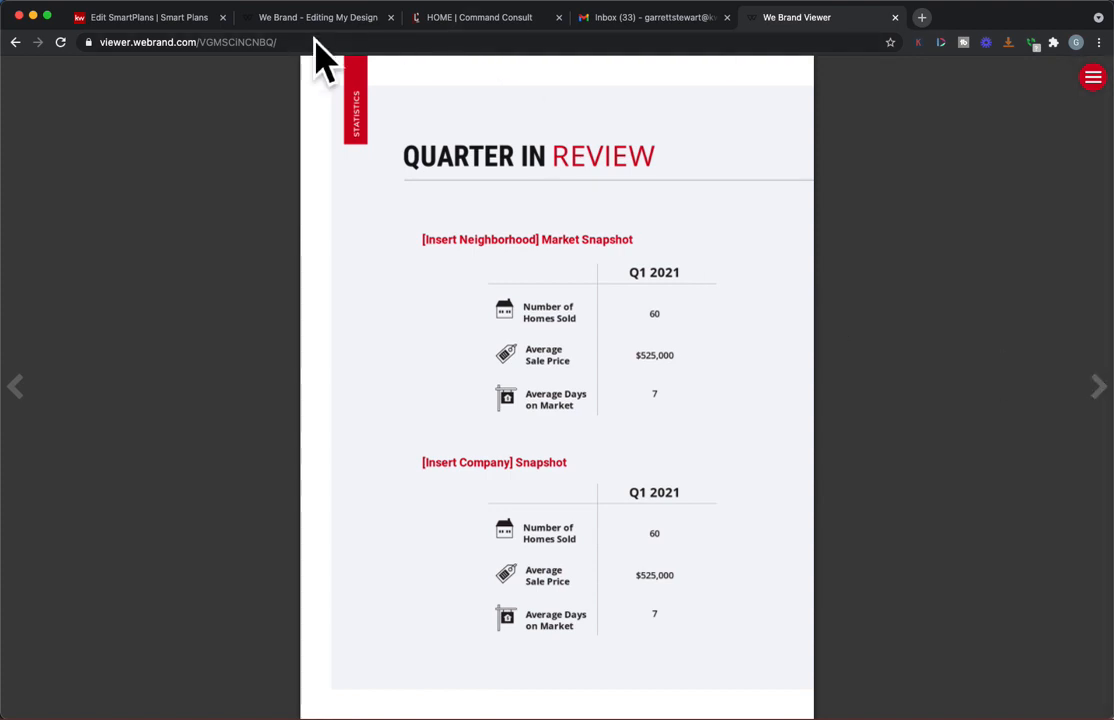
pyautogui.click(168, 20)
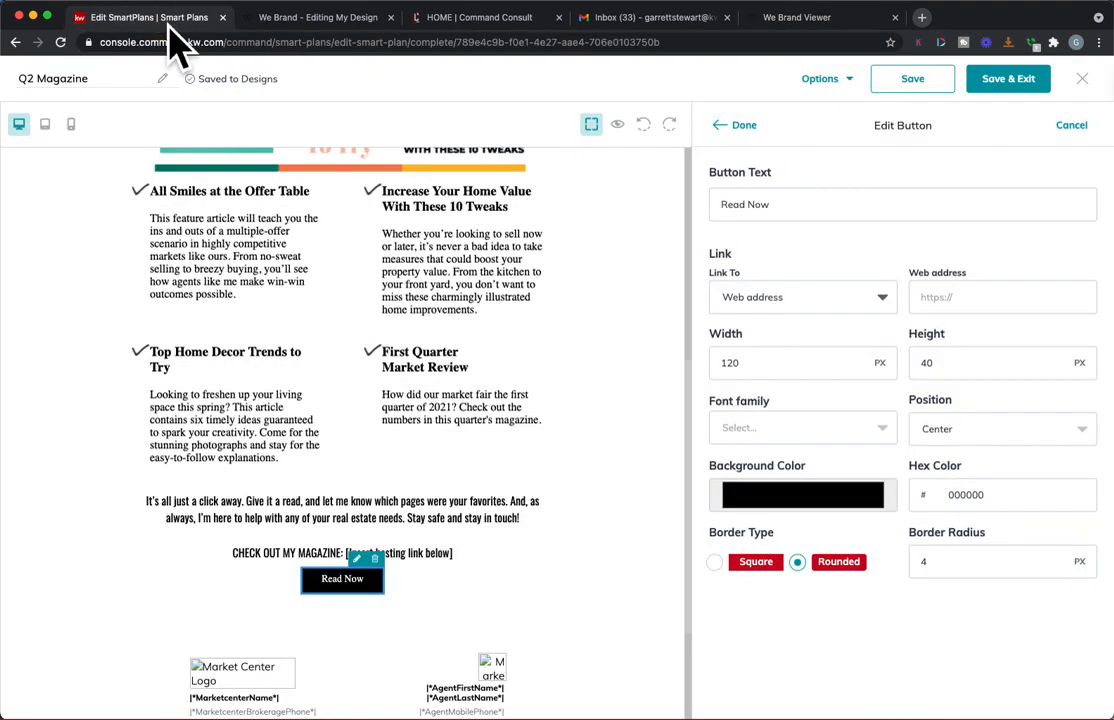
pyautogui.click(940, 298)
pyautogui.press('super+v')
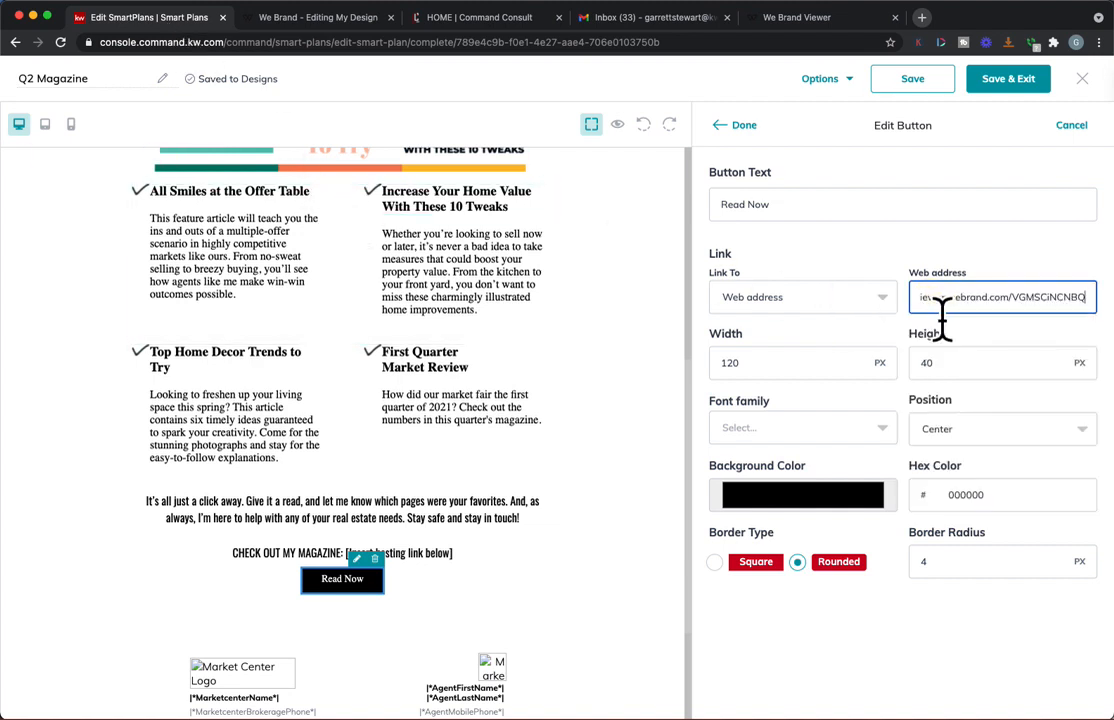
pyautogui.click(958, 258)
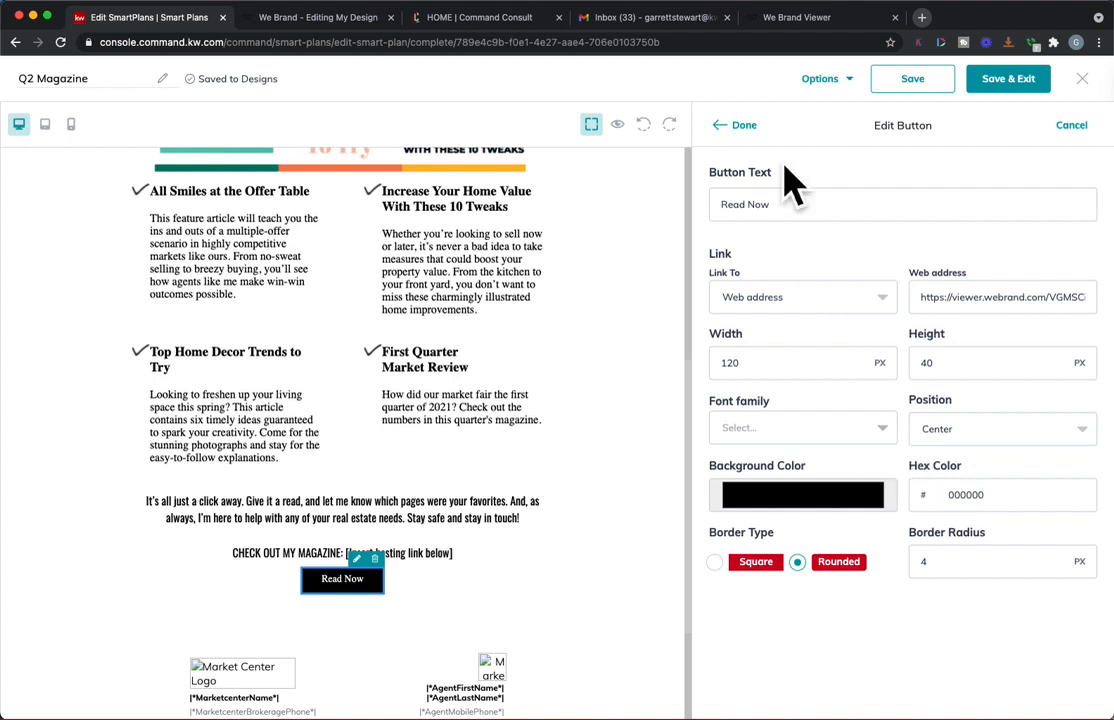
pyautogui.click(730, 127)
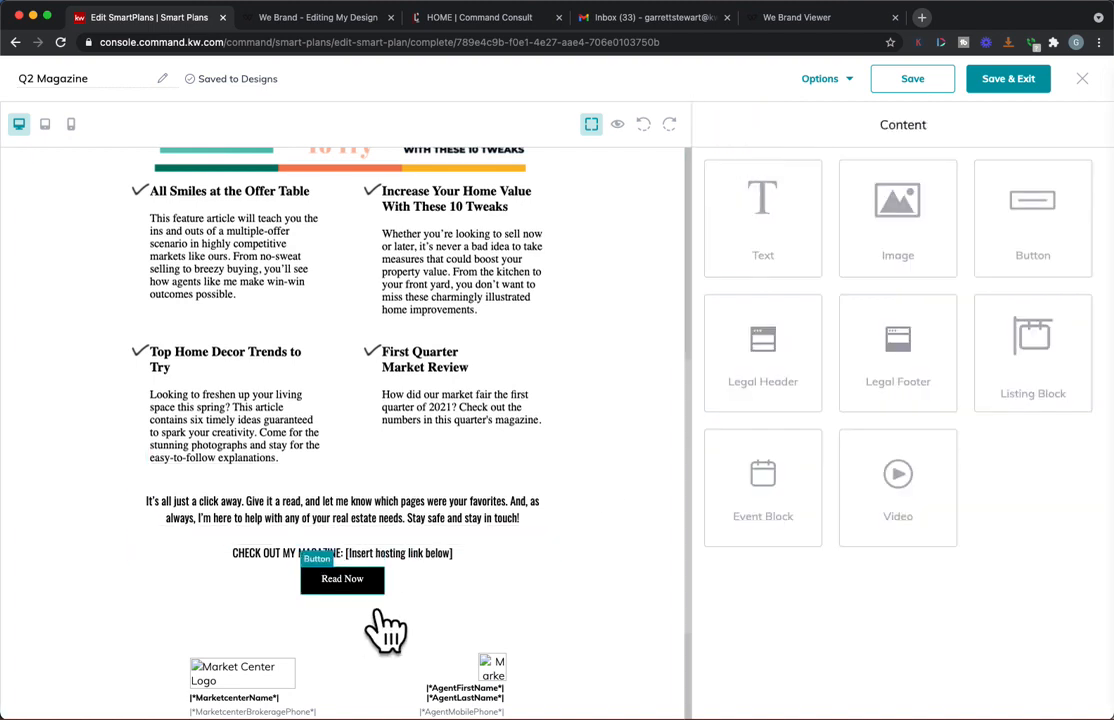
# Step: Remove the "[Insert hosting link below]" placeholder from the "CHECK OUT MY MAGAZINE:" text and finish editing it
pyautogui.click(438, 557)
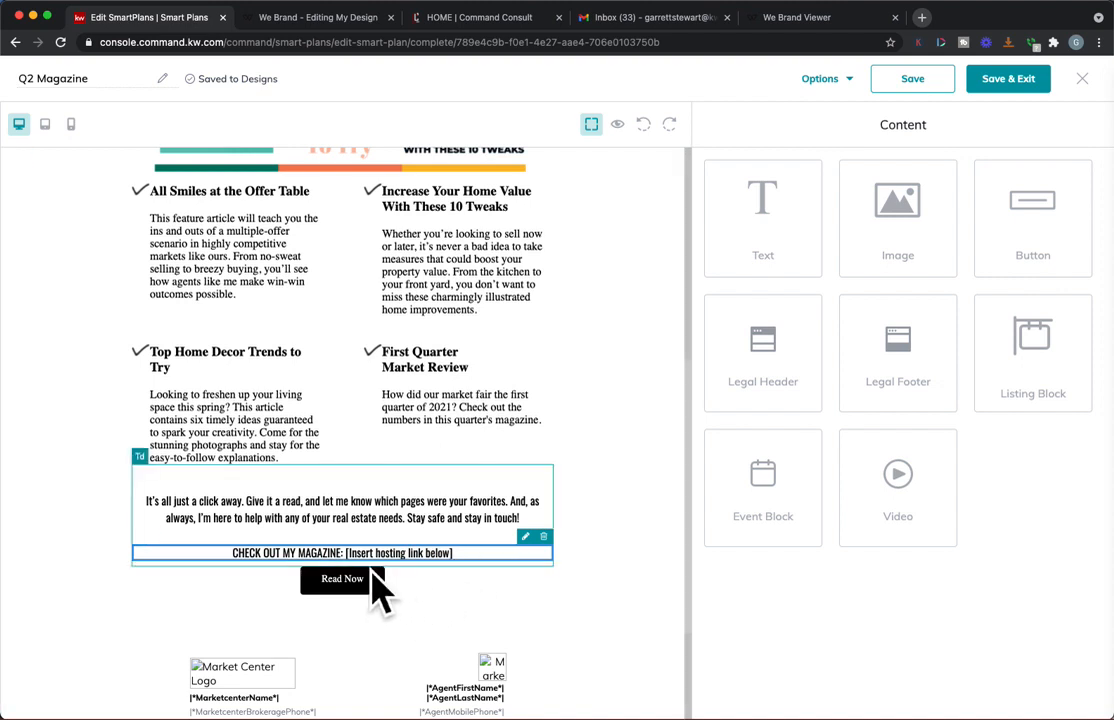
pyautogui.click(551, 559)
pyautogui.moveTo(925, 231); pyautogui.dragTo(802, 229)
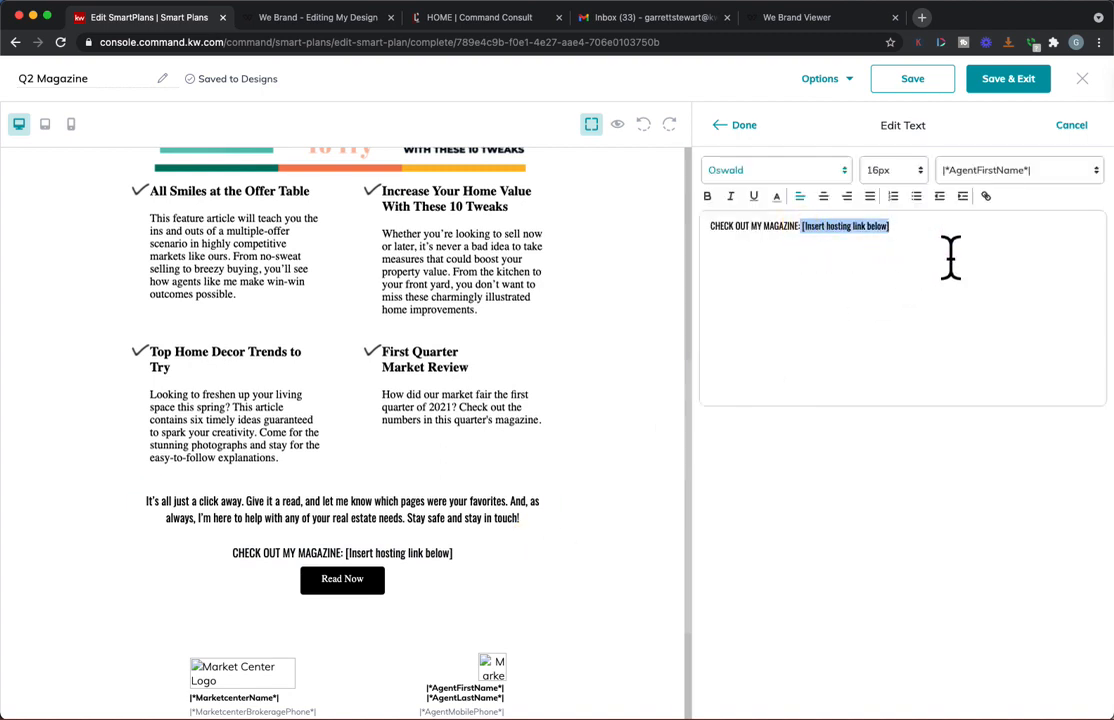
pyautogui.press('BackSpace')
pyautogui.click(752, 128)
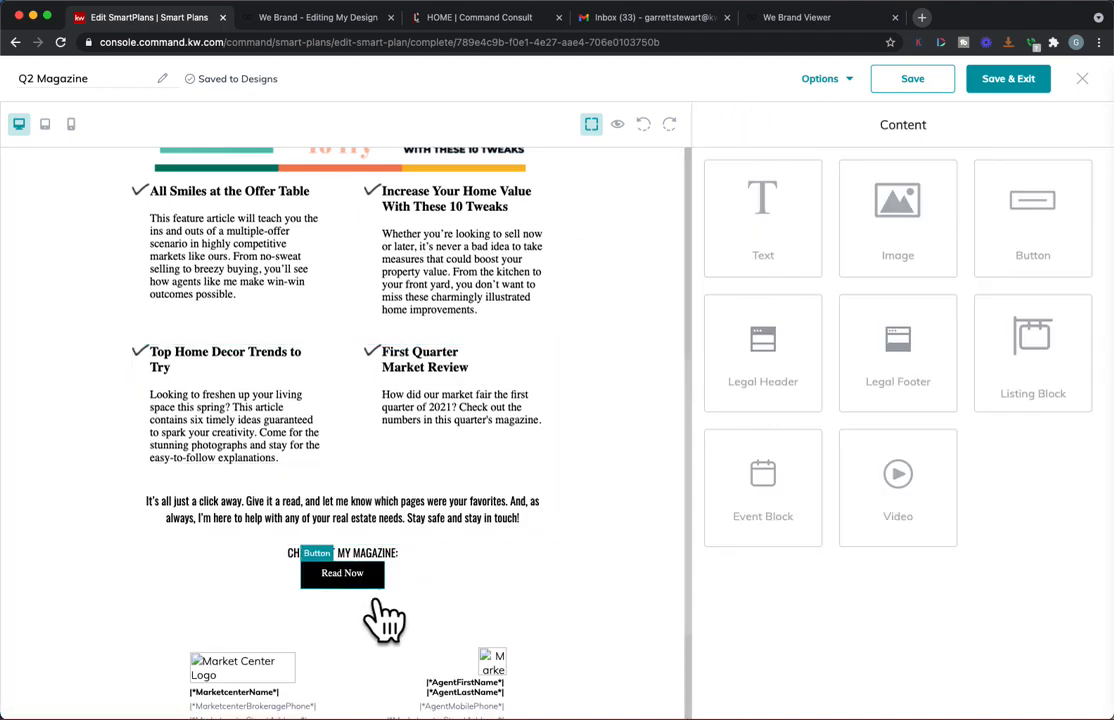
# Step: Preview the Q2 Magazine email in desktop view, examine it from the header image to the legal footer, and close the preview
pyautogui.scroll(-1, 455, 640)
pyautogui.scroll(10, 455, 634)
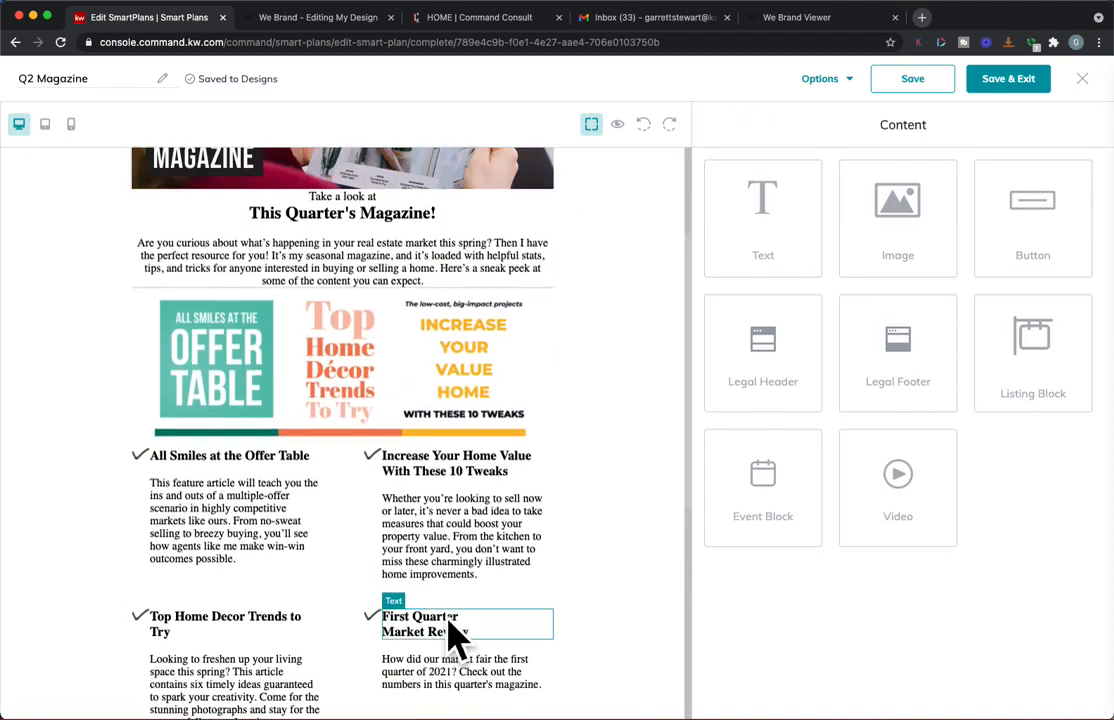
pyautogui.click(617, 123)
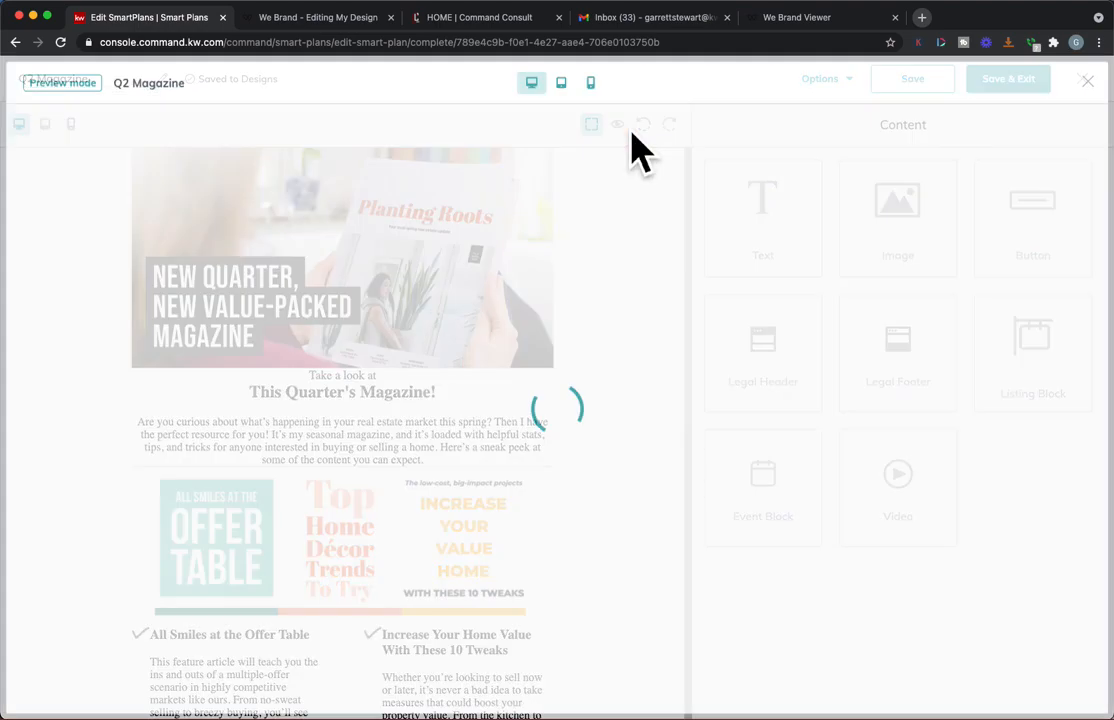
pyautogui.scroll(-8, 588, 292)
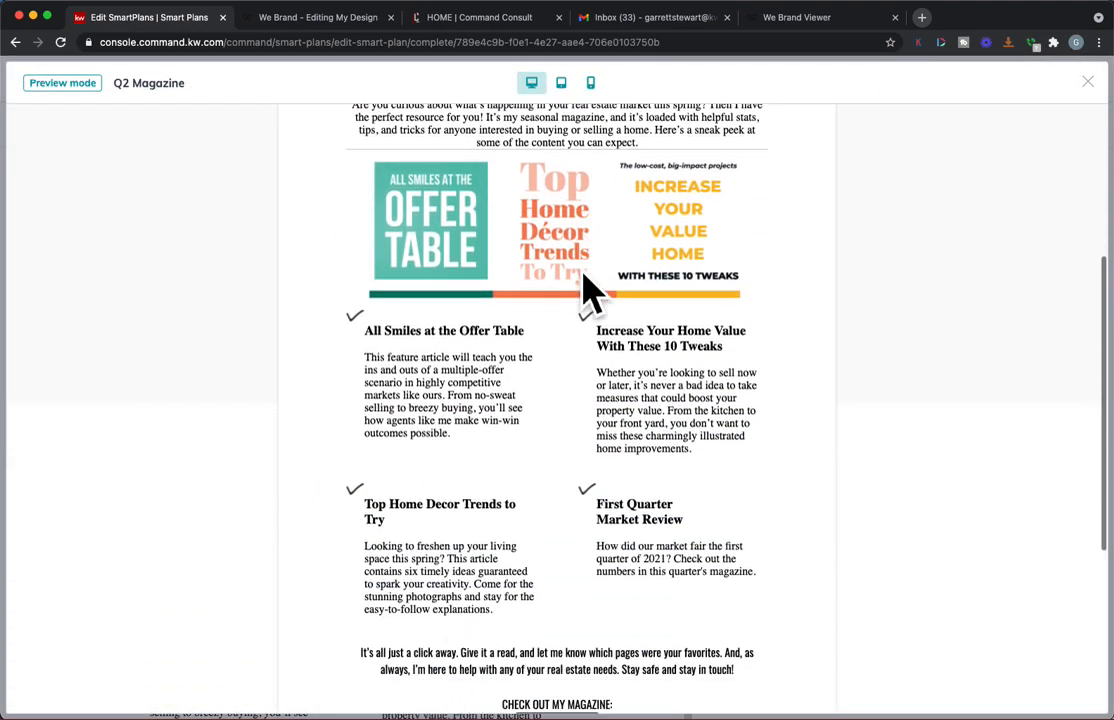
pyautogui.scroll(-3, 588, 292)
pyautogui.scroll(8, 589, 290)
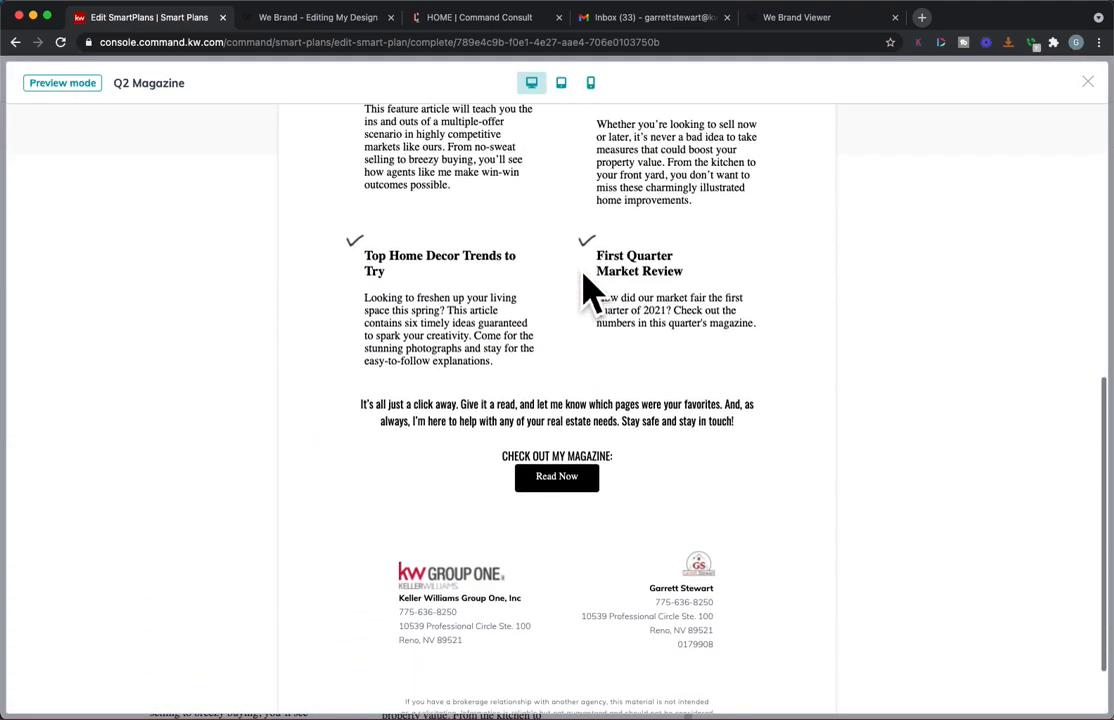
pyautogui.scroll(-8, 590, 292)
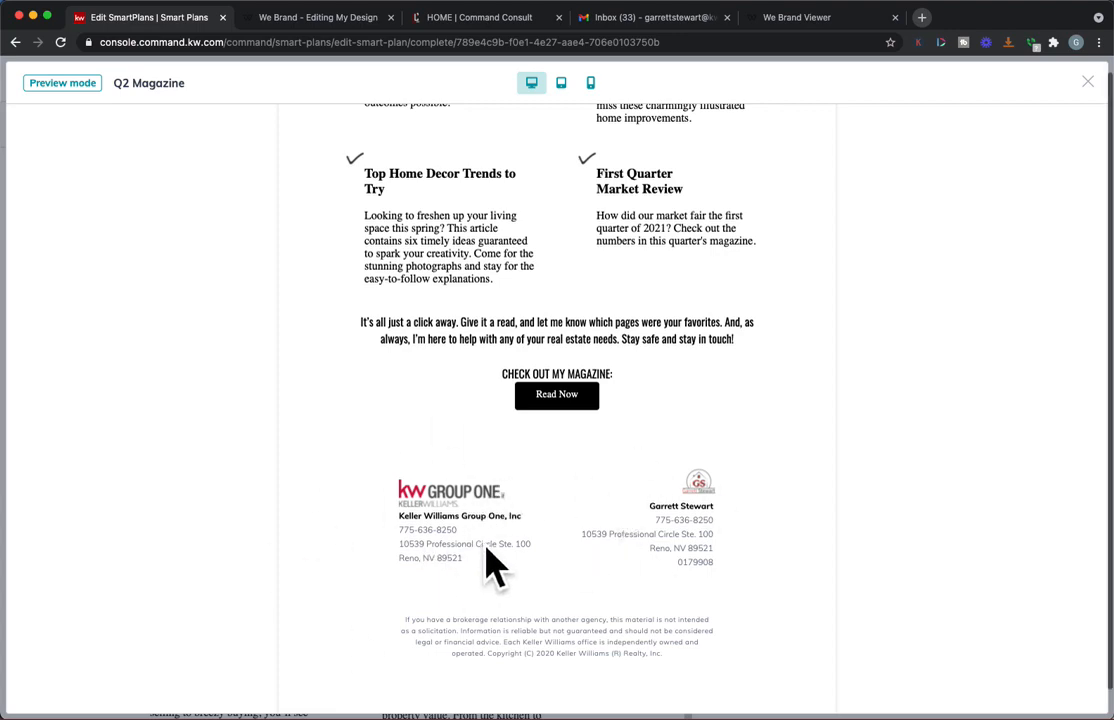
pyautogui.scroll(10, 493, 568)
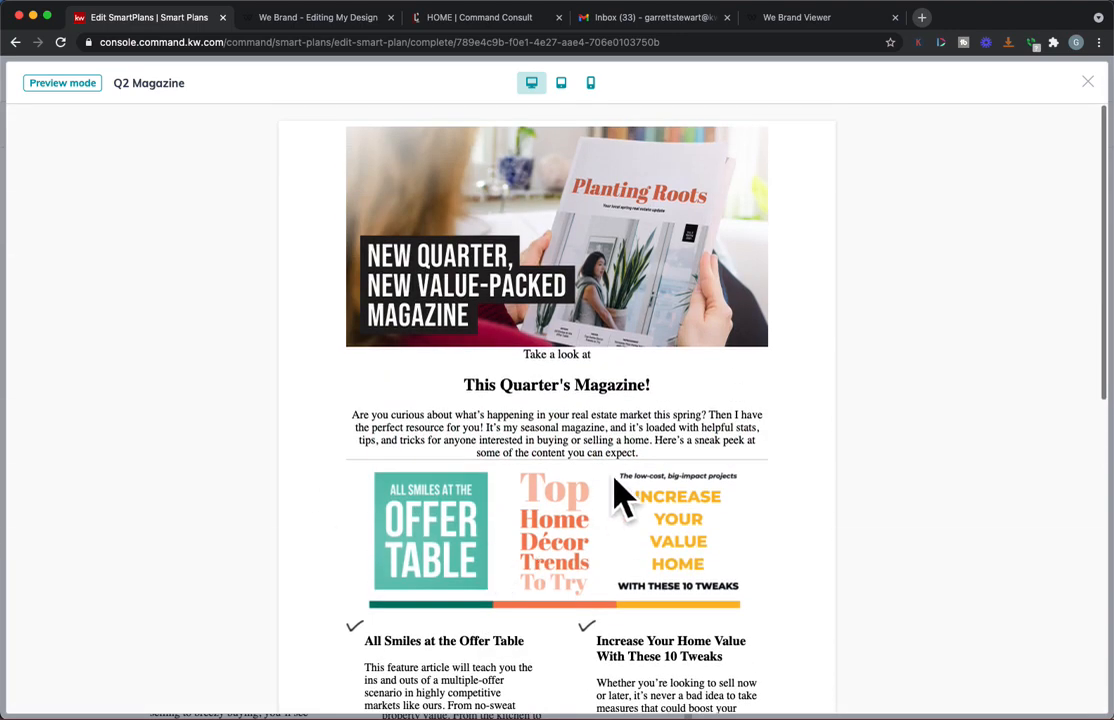
pyautogui.scroll(-1, 622, 490)
pyautogui.scroll(-1, 530, 410)
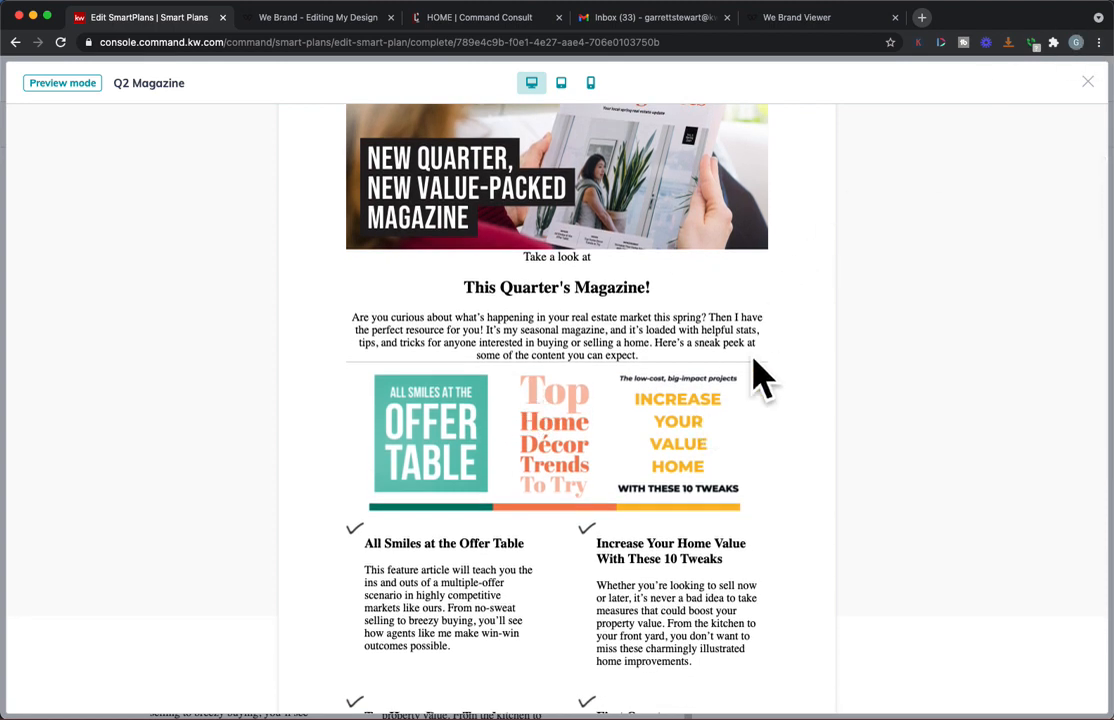
pyautogui.click(1088, 82)
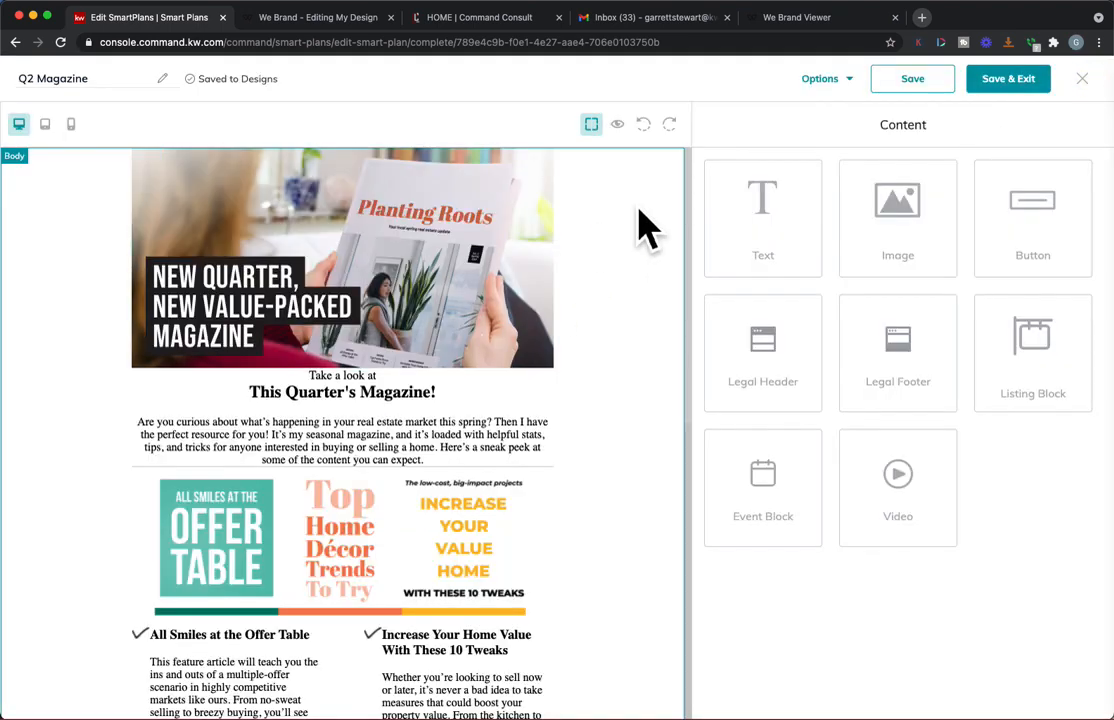
# Step: Save and exit the Q2 Magazine email design and confirm the SmartPlan's Send Email step
pyautogui.click(1012, 84)
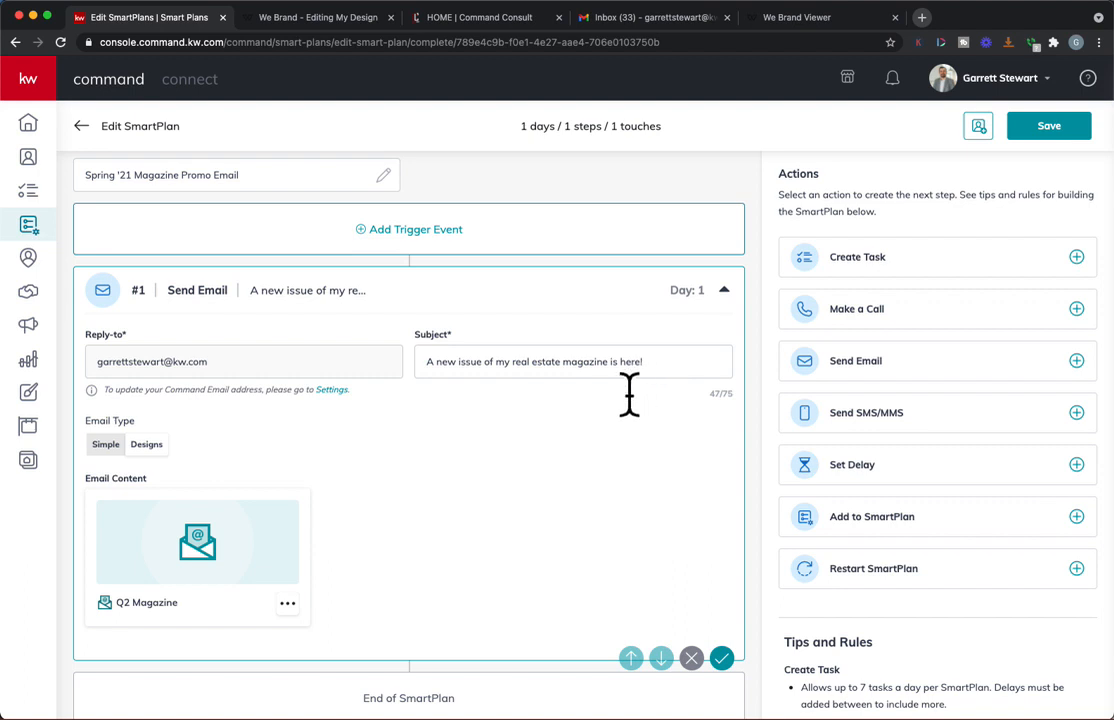
pyautogui.click(722, 658)
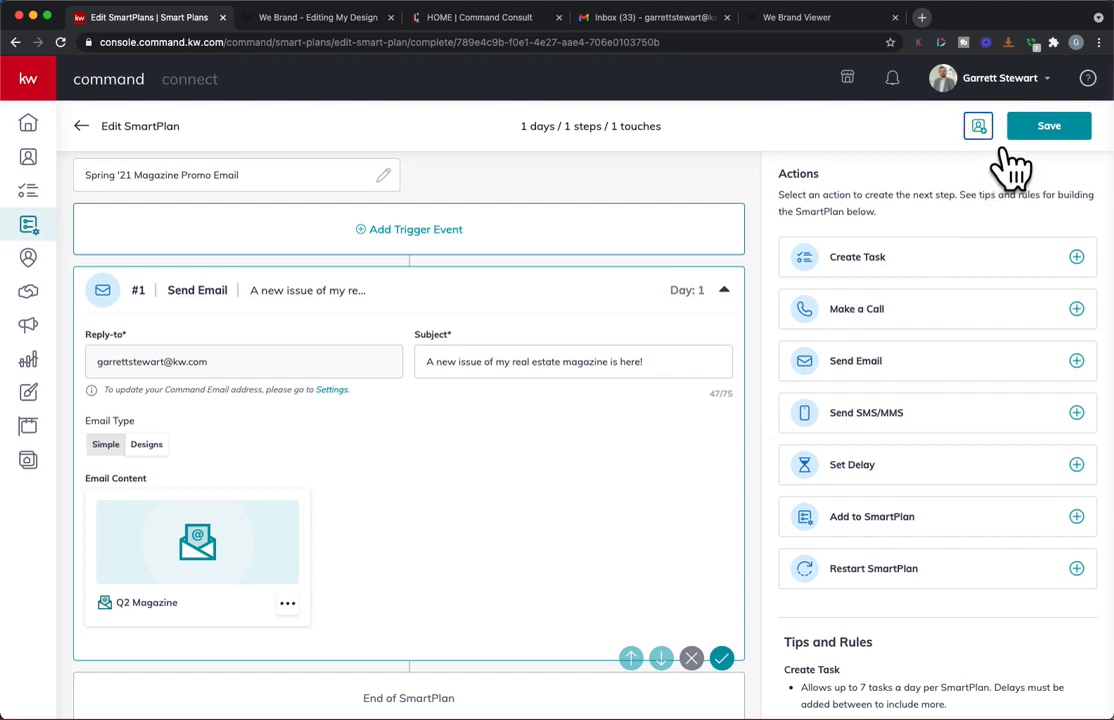
# Step: Add the agent's own contact tagged Associate, KW and Mega Camp 18 to the SmartPlan, set to Start now, and confirm the subscription
pyautogui.click(978, 126)
pyautogui.click(600, 214)
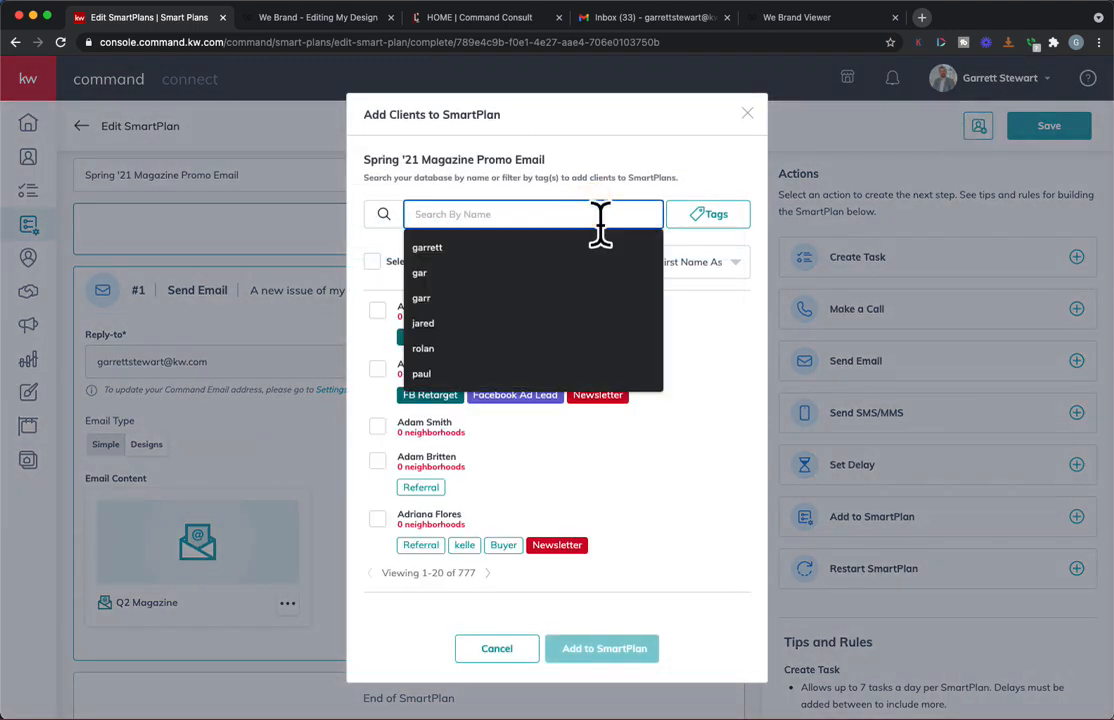
pyautogui.click(508, 250)
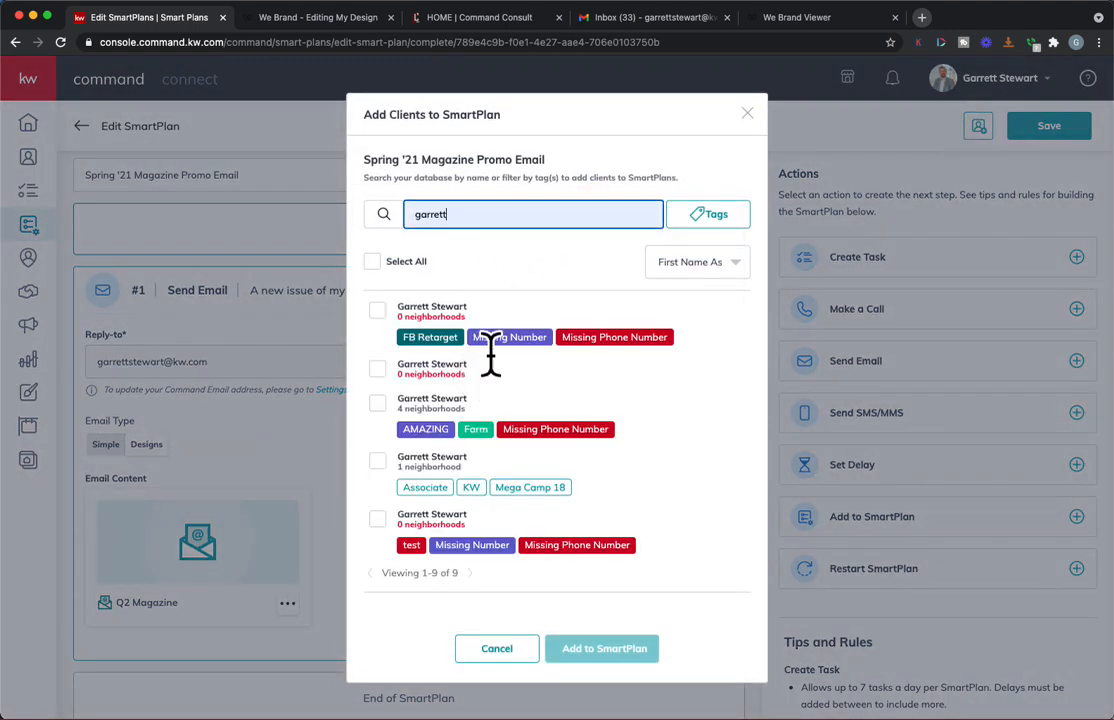
pyautogui.click(405, 480)
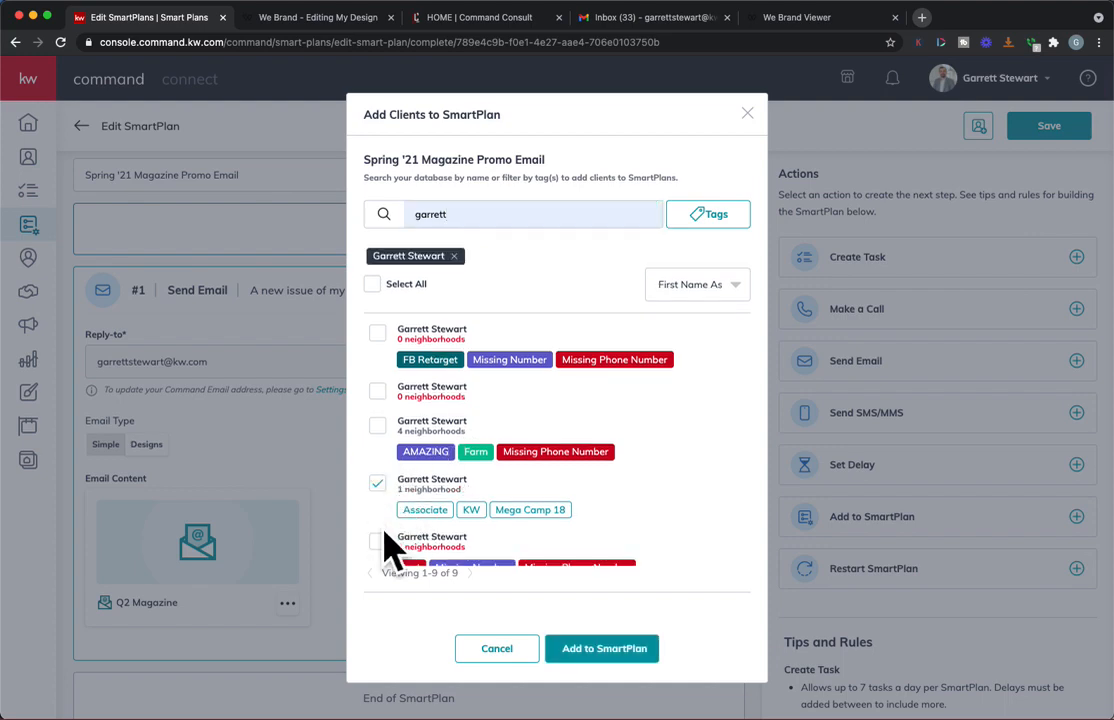
pyautogui.click(645, 670)
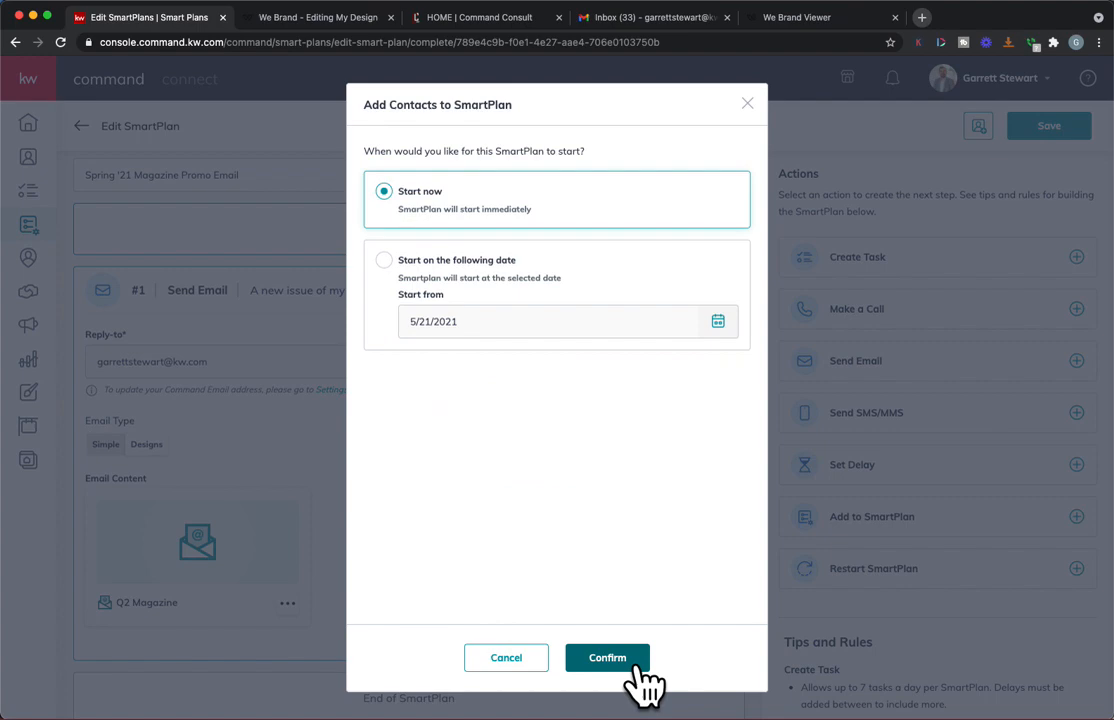
pyautogui.click(637, 666)
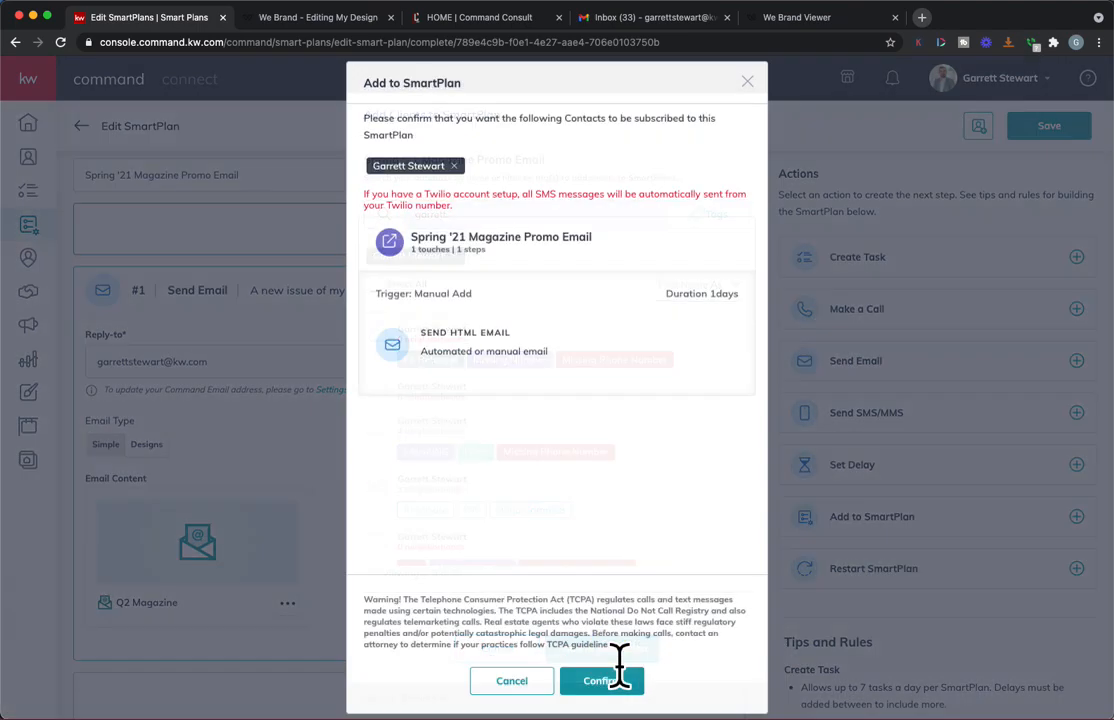
pyautogui.click(590, 673)
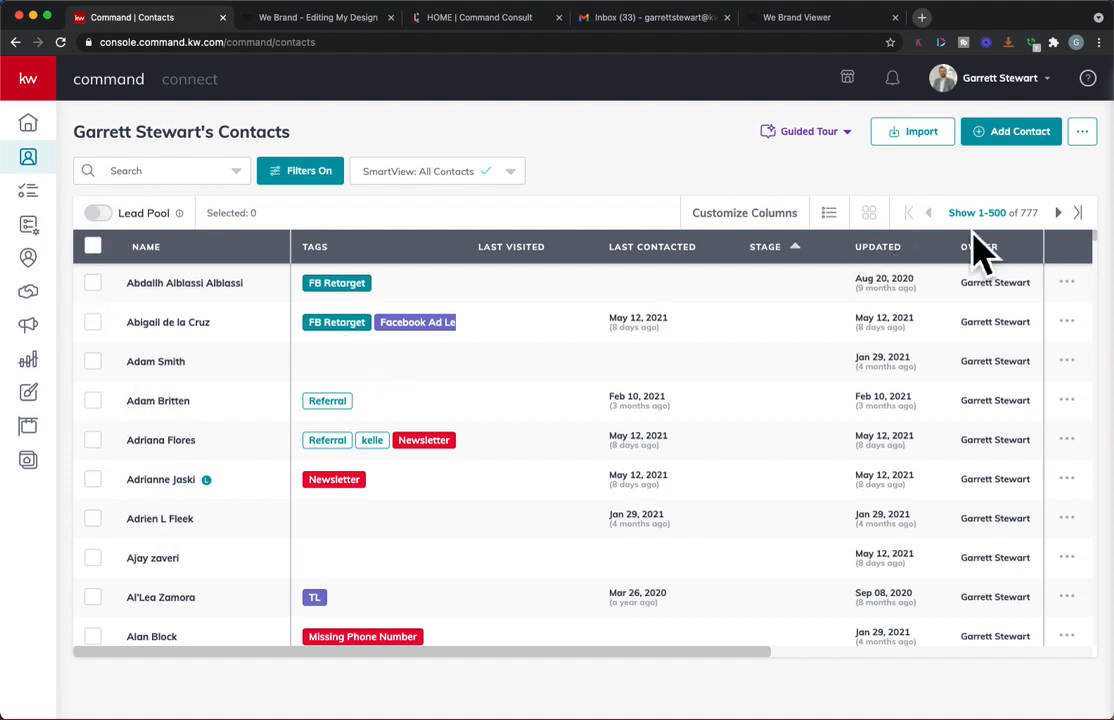
# Step: Select all contacts on the 1-500 page of the contact list and choose the Spring '21 Magazine SmartPlan for adding them in bulk
pyautogui.click(1000, 217)
pyautogui.click(92, 246)
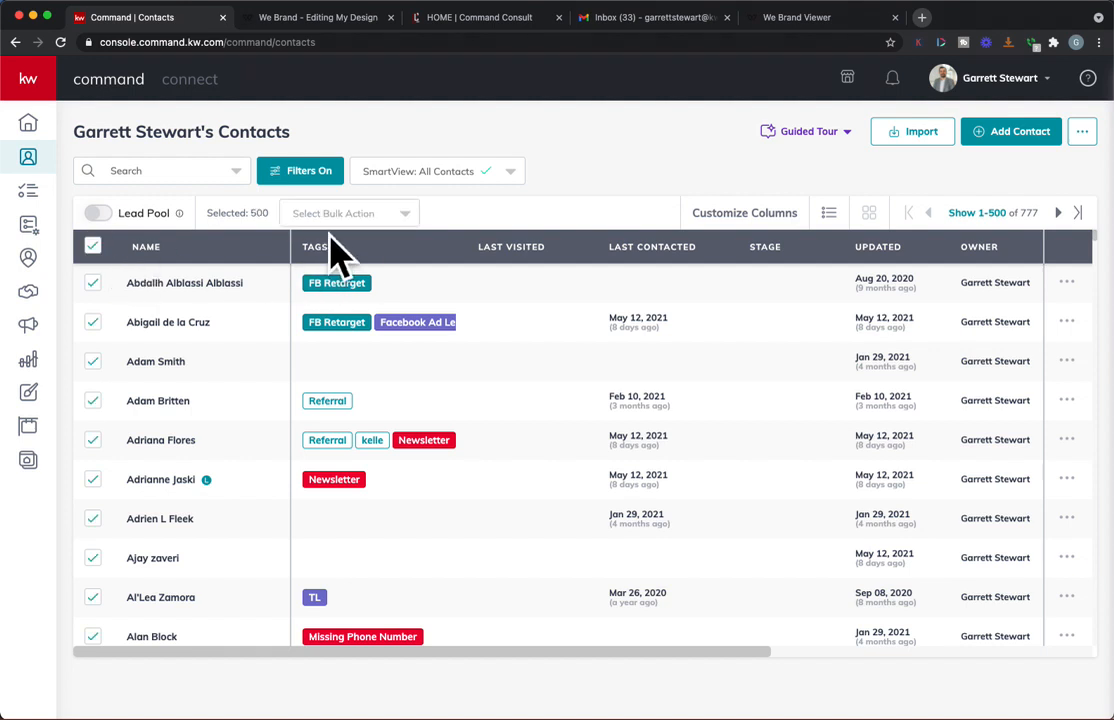
pyautogui.click(352, 213)
pyautogui.click(370, 546)
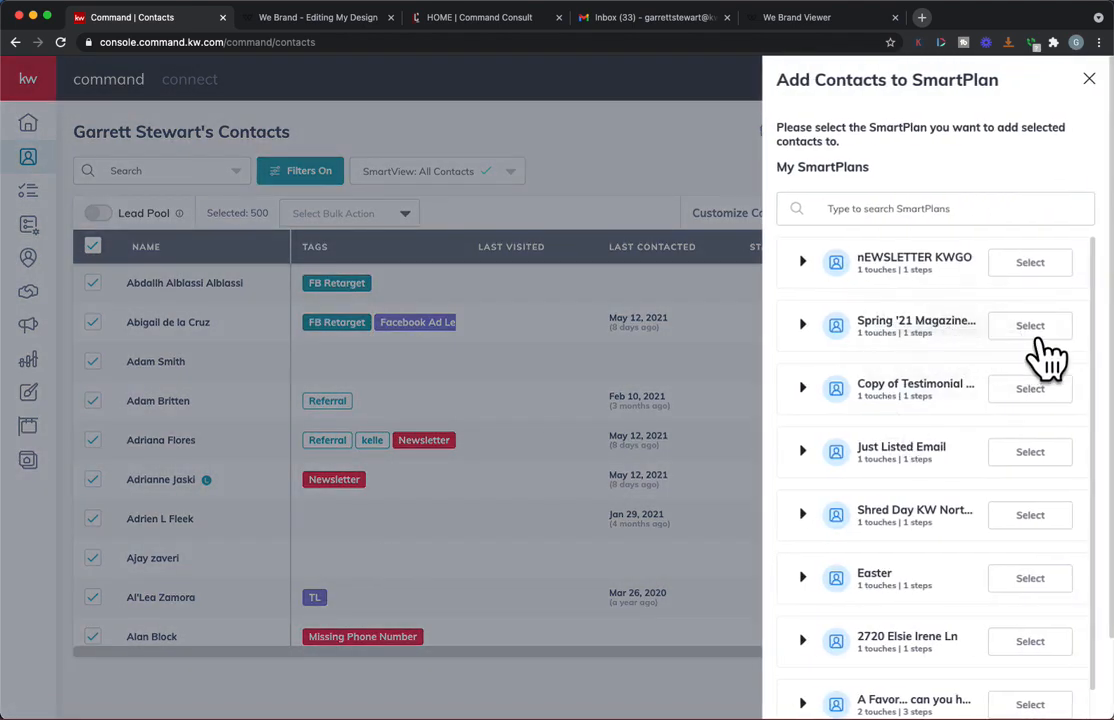
pyautogui.click(1032, 330)
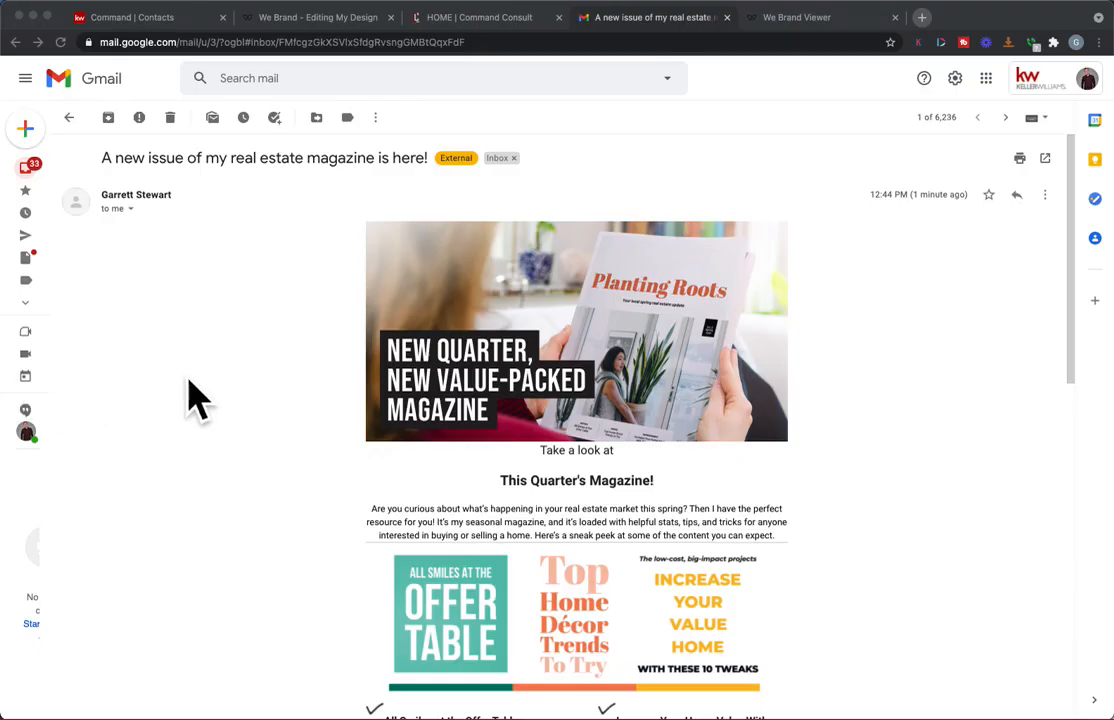
# Step: In Gmail, look through the received magazine email and open the online magazine through its Read Now button
pyautogui.scroll(-4, 423, 472)
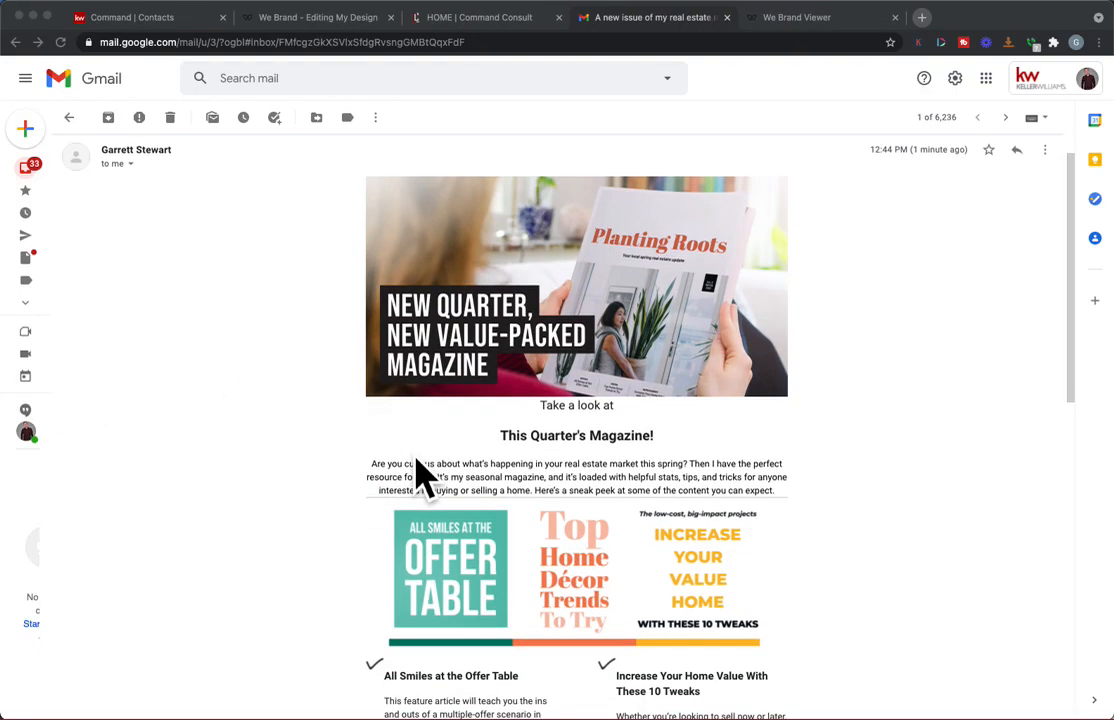
pyautogui.scroll(-2, 584, 485)
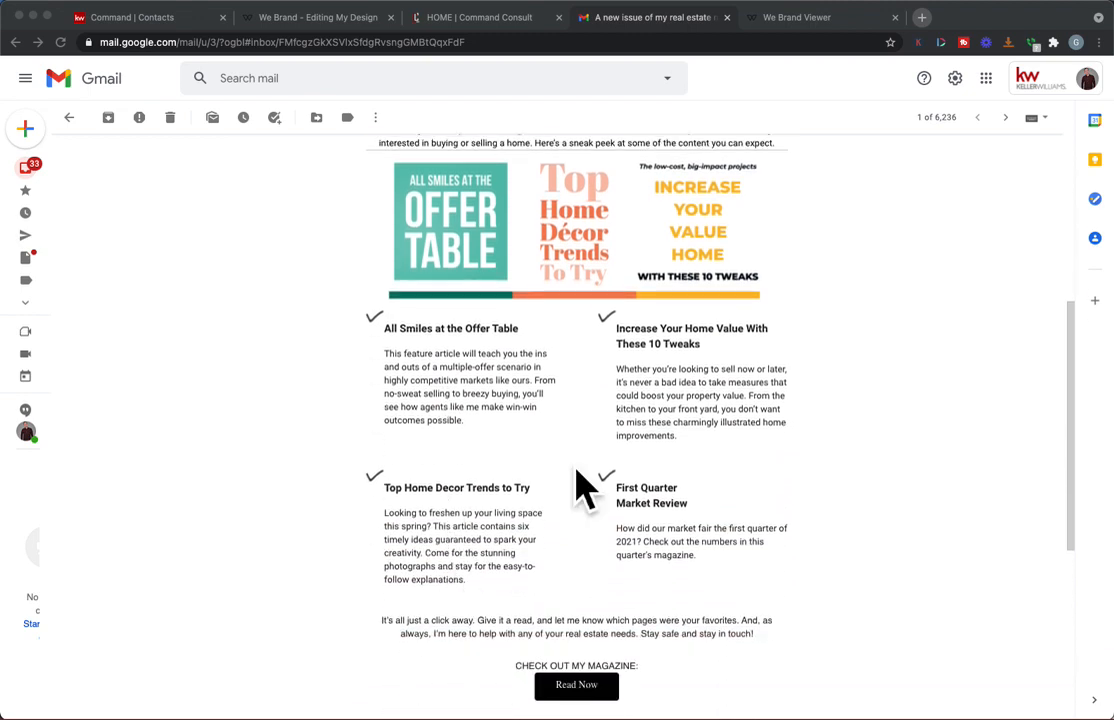
pyautogui.scroll(-2, 487, 552)
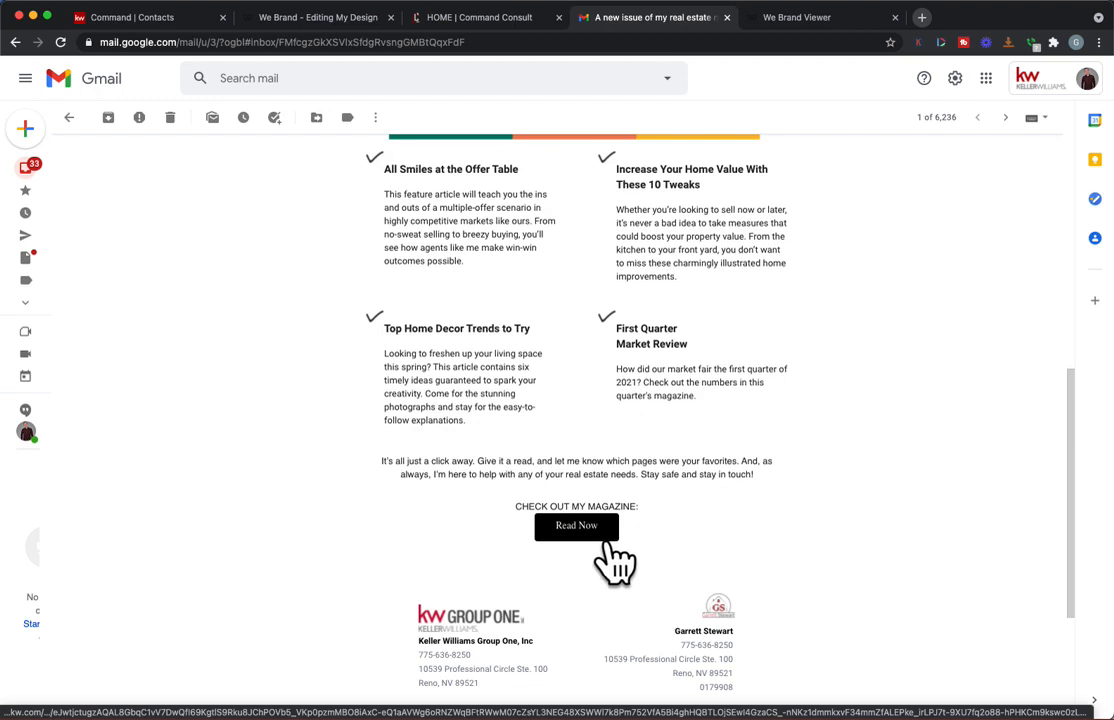
pyautogui.click(576, 526)
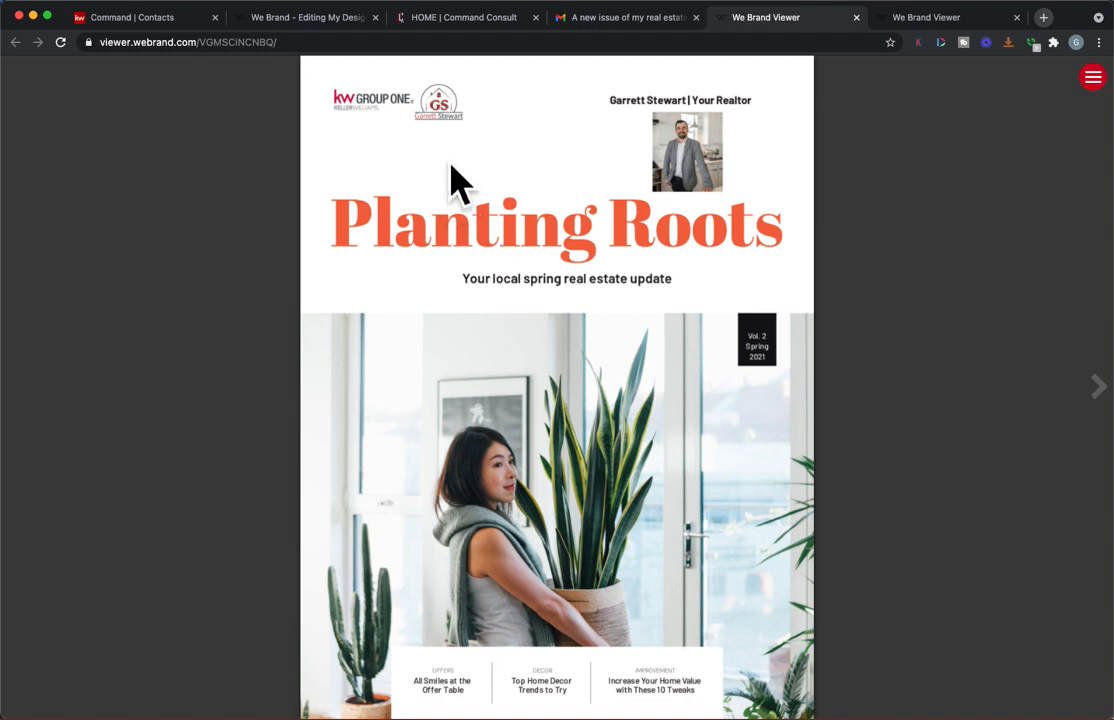
# Step: Switch to the Command Consult website's home page
pyautogui.click(479, 30)
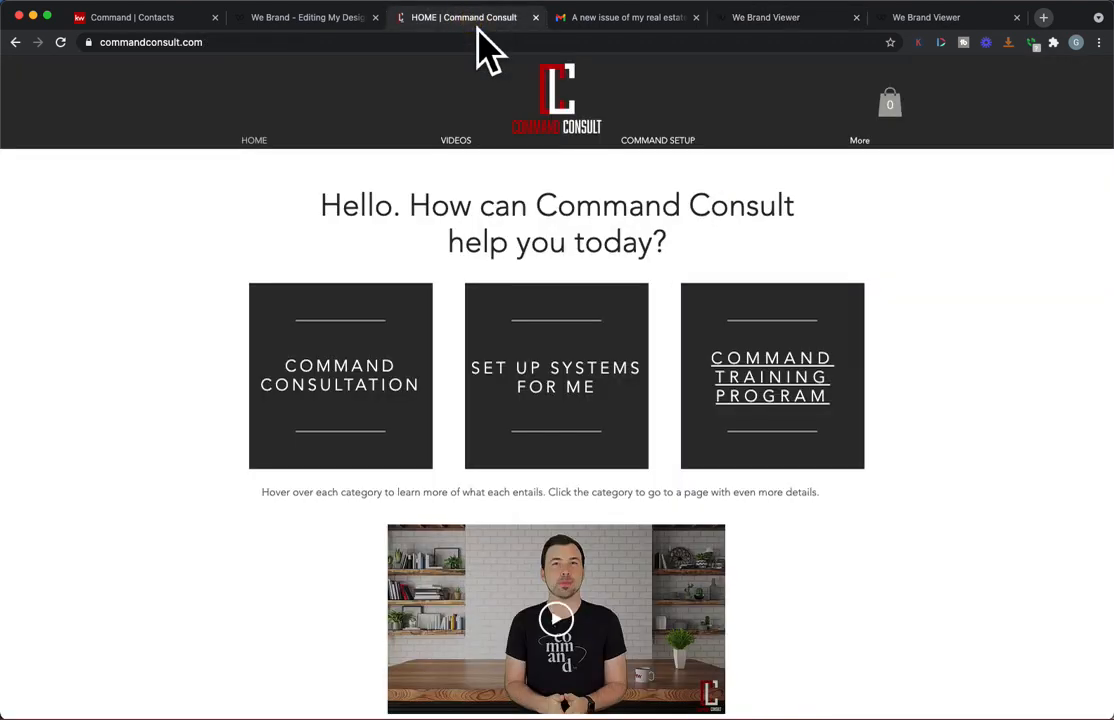